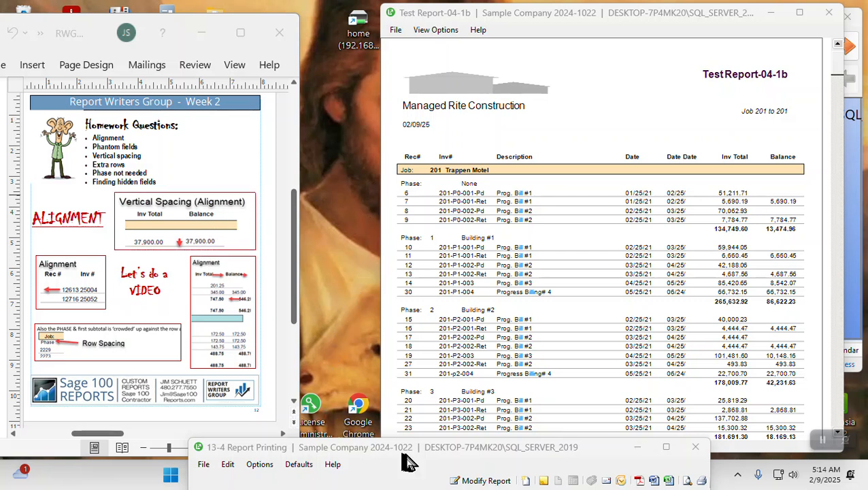
# Open Test Report-04-1b for modification and save it as a private report titled Test Report-04-1c.
pyautogui.moveTo(428, 448); pyautogui.dragTo(424, 61)
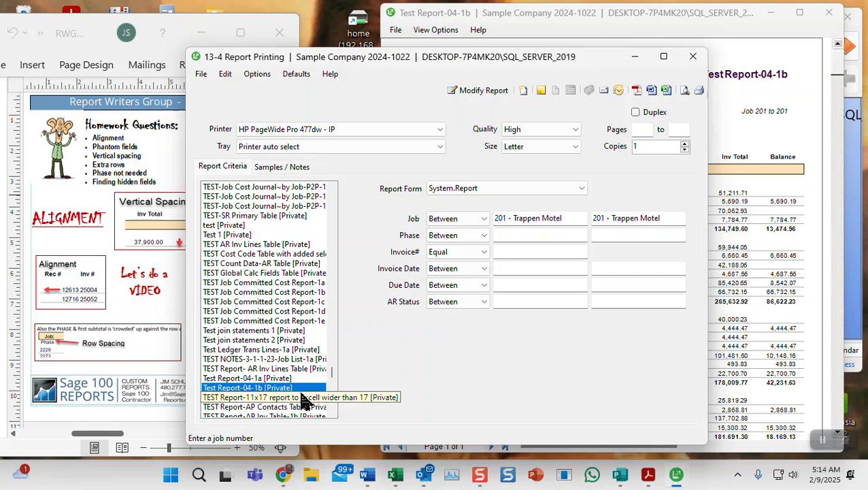
pyautogui.click(481, 94)
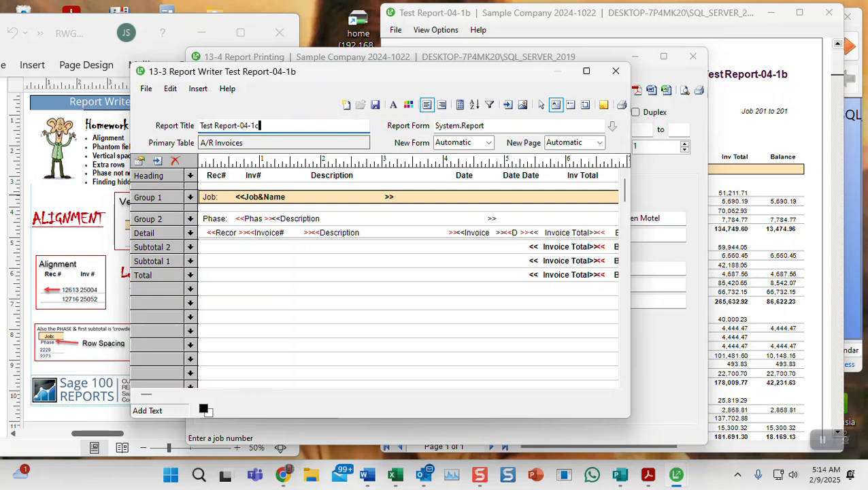
pyautogui.click(379, 107)
pyautogui.click(385, 272)
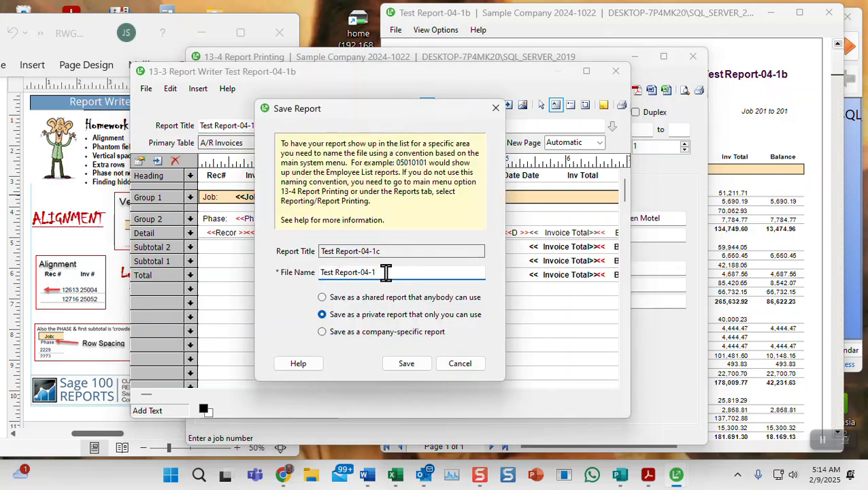
pyautogui.click(416, 364)
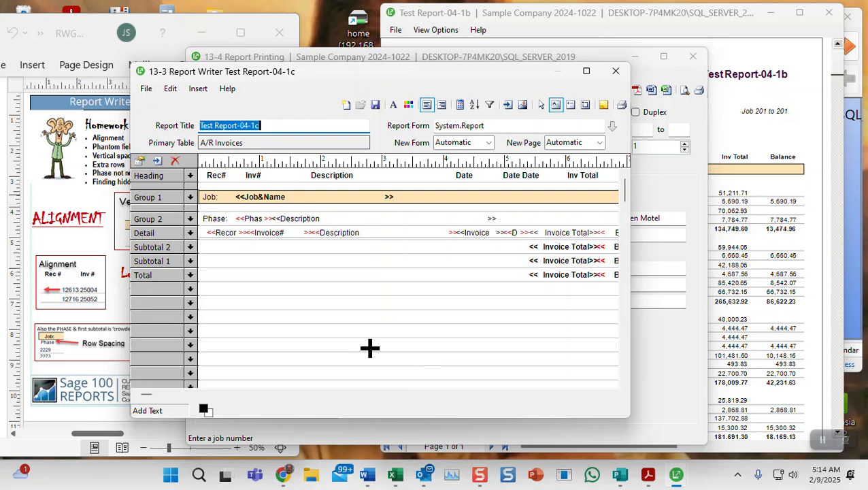
# Widen the report design window and set the Inv Total heading text to right alignment, matching the detail row's Invoice Total field.
pyautogui.moveTo(634, 355); pyautogui.dragTo(796, 365)
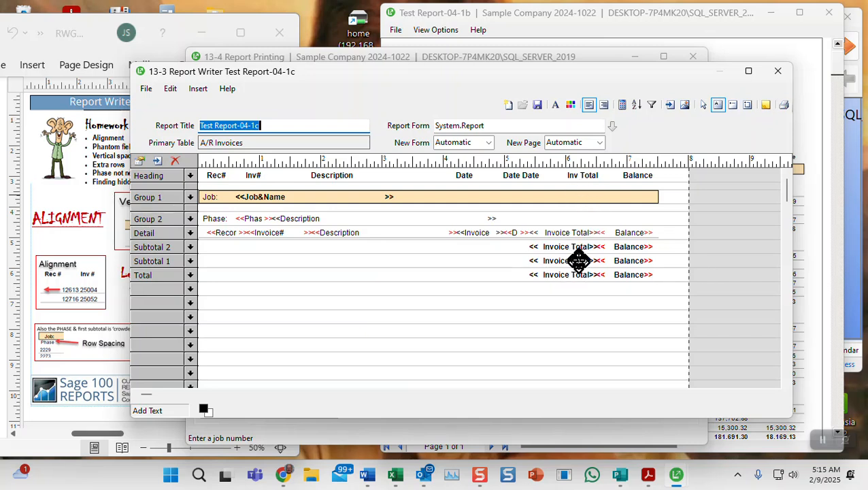
pyautogui.click(583, 175)
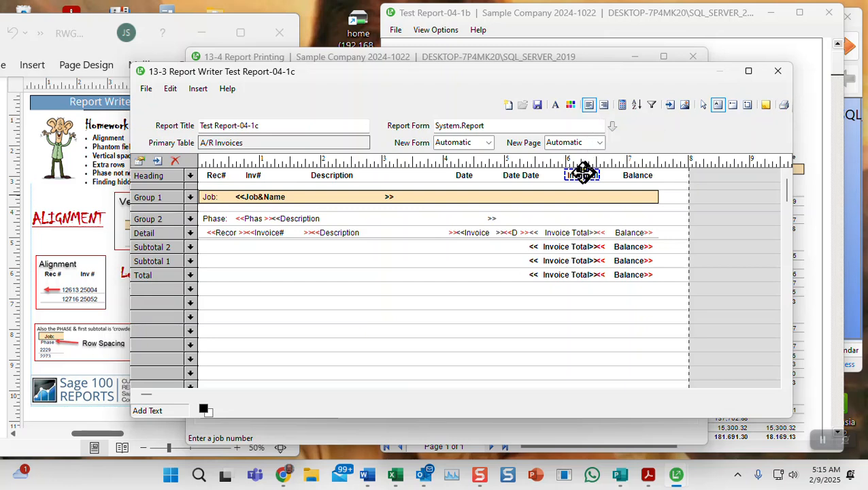
pyautogui.click(590, 109)
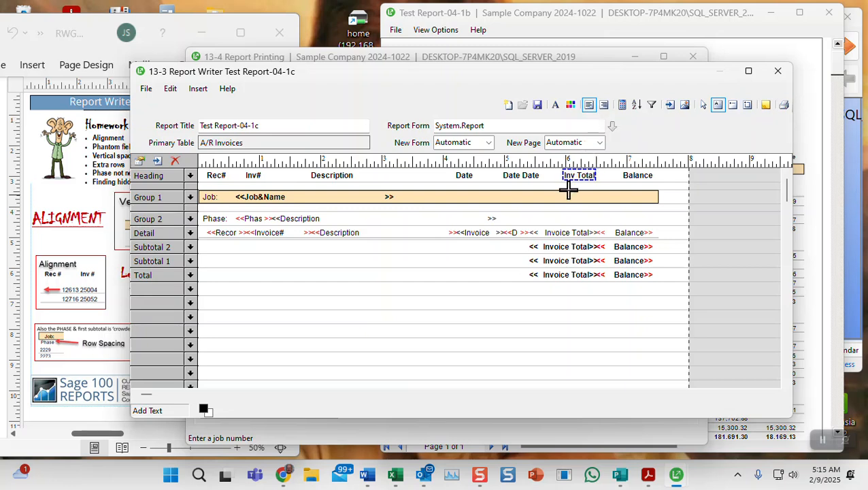
pyautogui.click(605, 106)
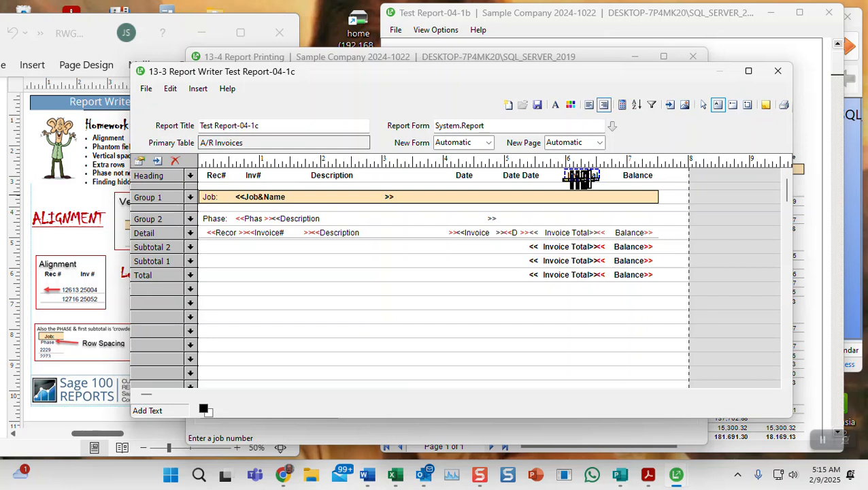
pyautogui.click(585, 231)
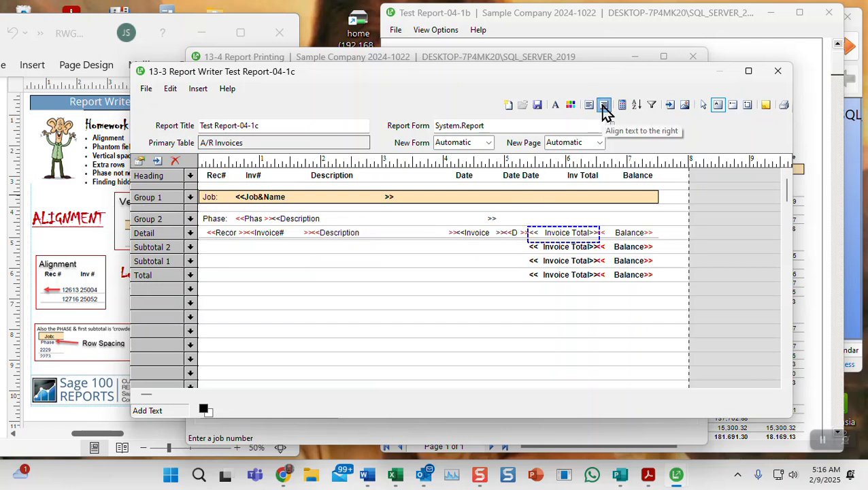
# Align the right positions of the Inv Total heading and the Invoice Total fields in the Detail, Subtotal 2, Subtotal 1 and Total rows.
pyautogui.click(581, 174)
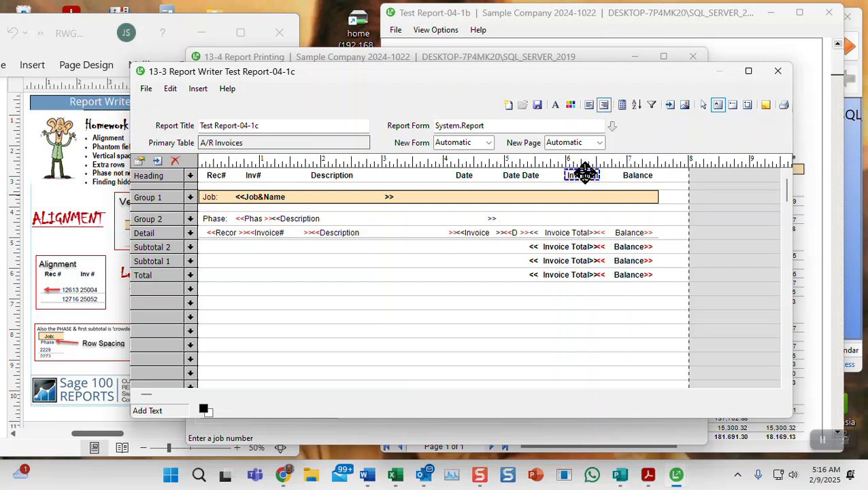
pyautogui.keyDown('ctrl'); pyautogui.click(569, 234); pyautogui.keyUp('ctrl')
pyautogui.keyDown('ctrl'); pyautogui.click(571, 247); pyautogui.keyUp('ctrl')
pyautogui.keyDown('ctrl'); pyautogui.click(571, 261); pyautogui.keyUp('ctrl')
pyautogui.keyDown('ctrl'); pyautogui.click(571, 274); pyautogui.keyUp('ctrl')
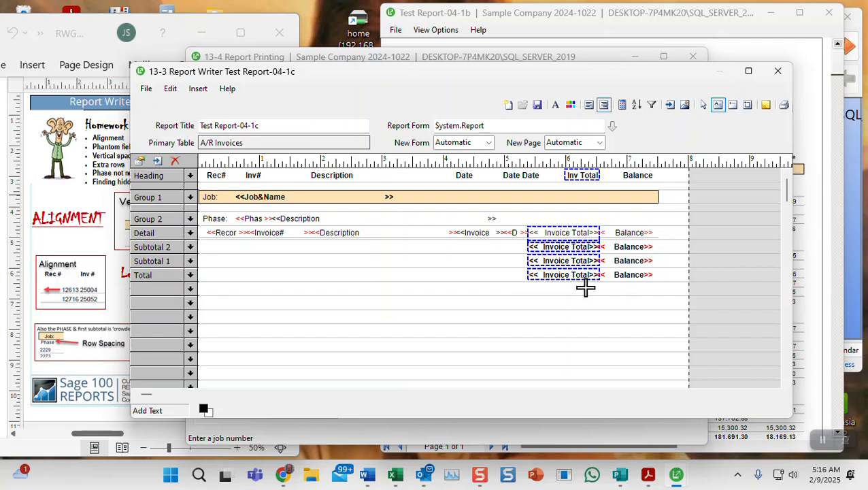
pyautogui.rightClick(577, 175)
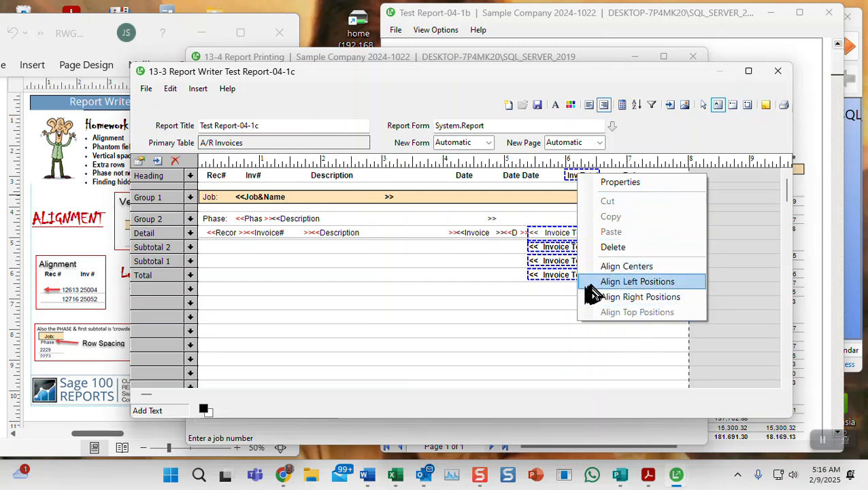
pyautogui.click(663, 305)
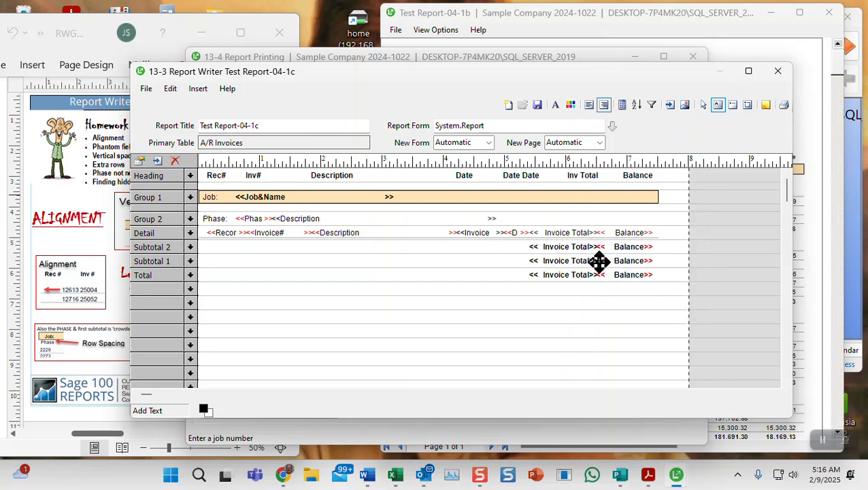
# Try aligning the left positions of the Inv Total heading and the Invoice Total fields in the rows below it.
pyautogui.keyDown('ctrl'); pyautogui.click(581, 233); pyautogui.keyUp('ctrl')
pyautogui.keyDown('ctrl'); pyautogui.click(580, 246); pyautogui.keyUp('ctrl')
pyautogui.keyDown('ctrl'); pyautogui.click(579, 260); pyautogui.keyUp('ctrl')
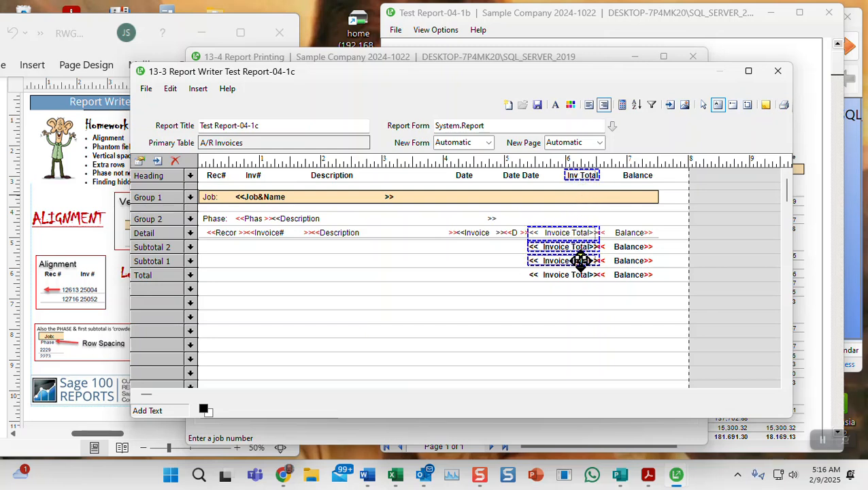
pyautogui.keyDown('ctrl'); pyautogui.click(579, 272); pyautogui.keyUp('ctrl')
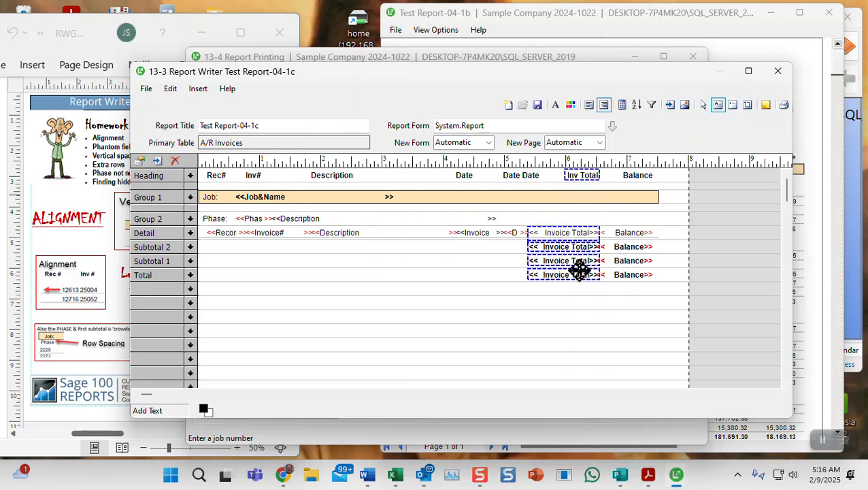
pyautogui.rightClick(576, 173)
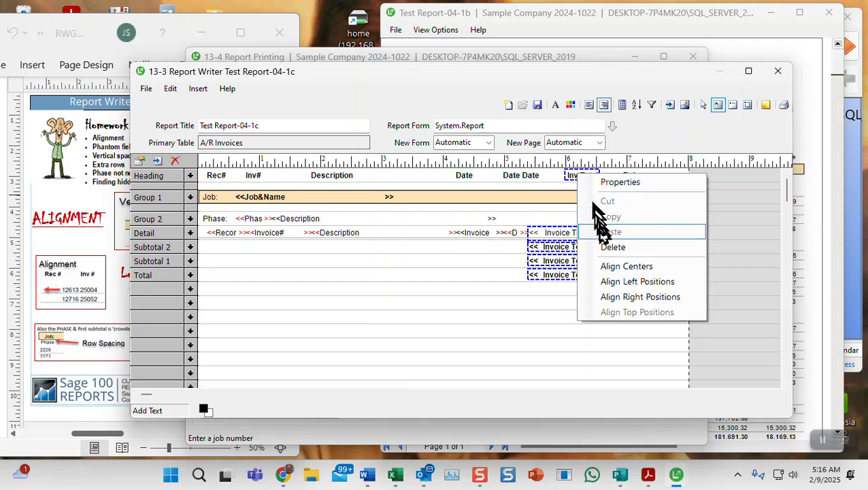
pyautogui.click(626, 281)
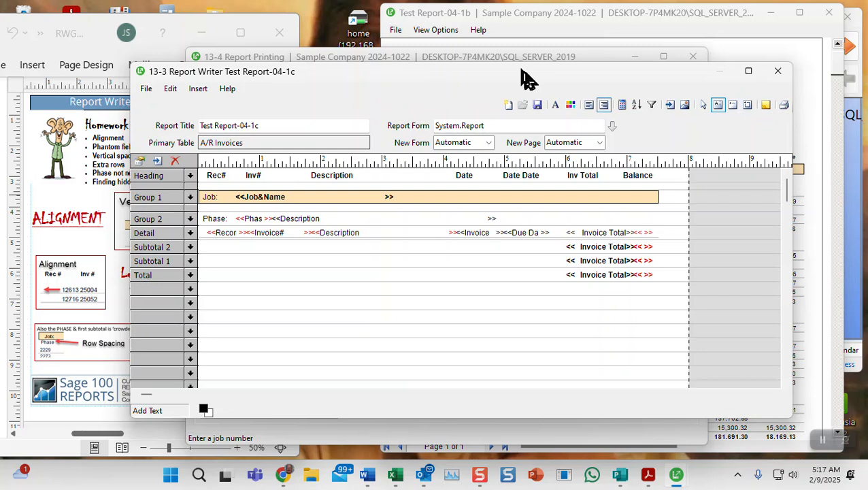
# Undo the left-position alignment of the Invoice Total fields.
pyautogui.click(171, 90)
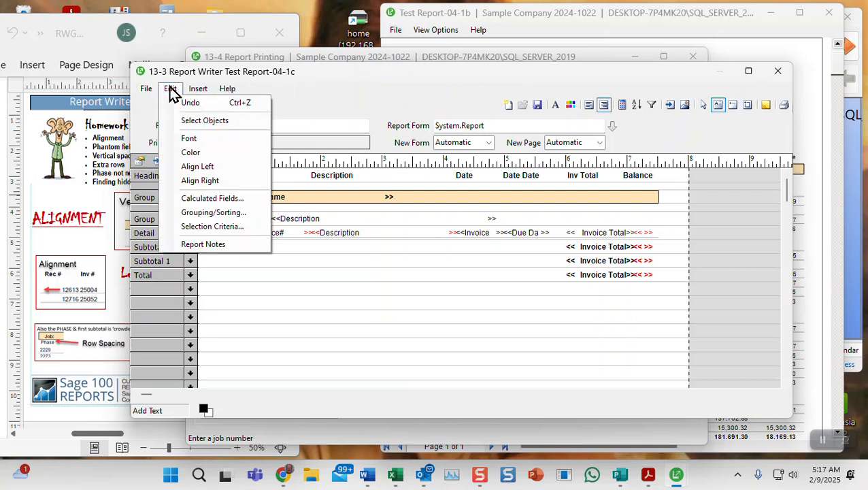
pyautogui.click(190, 102)
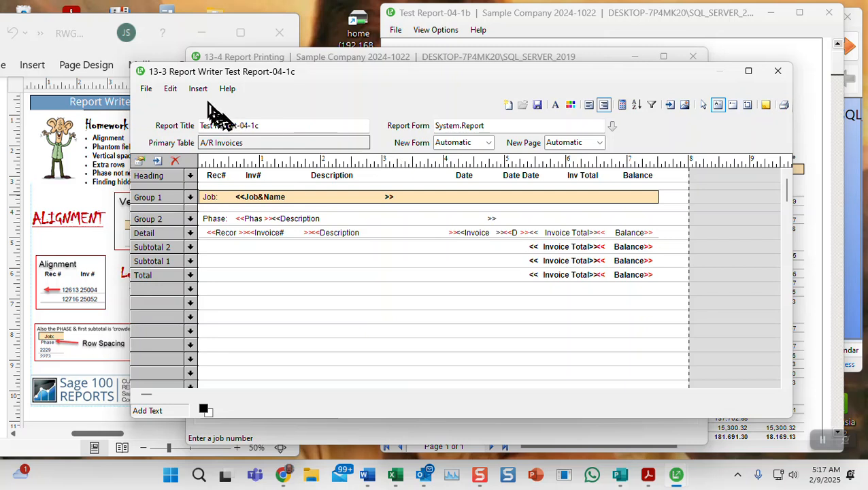
pyautogui.click(171, 94)
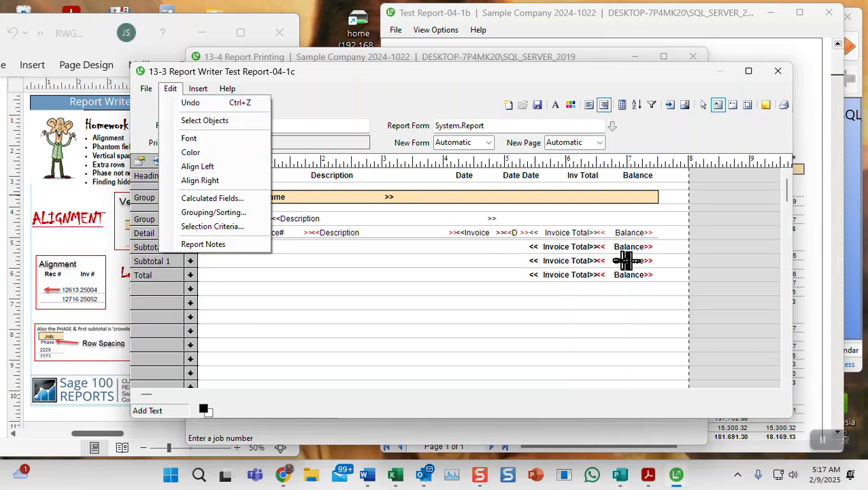
pyautogui.click(510, 259)
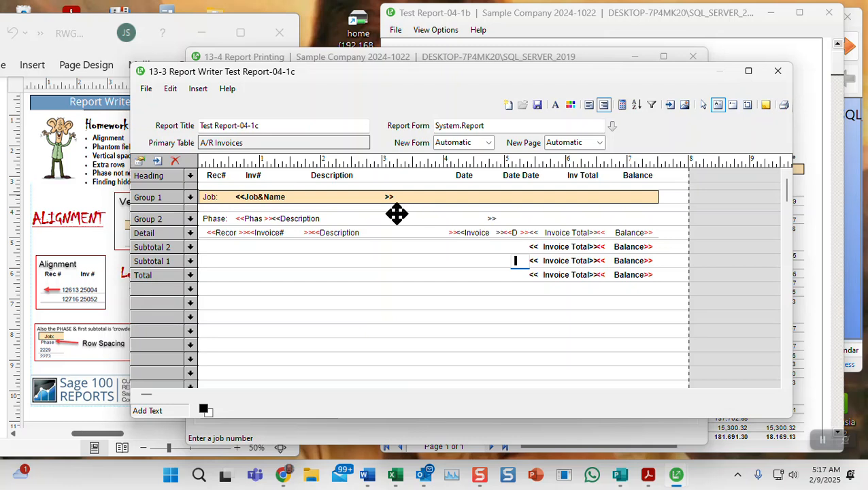
# Add the label "Phase Total:" to the Subtotal 2 row and the label "Job Total:" to the Subtotal 1 row.
pyautogui.moveTo(359, 80); pyautogui.dragTo(471, 79)
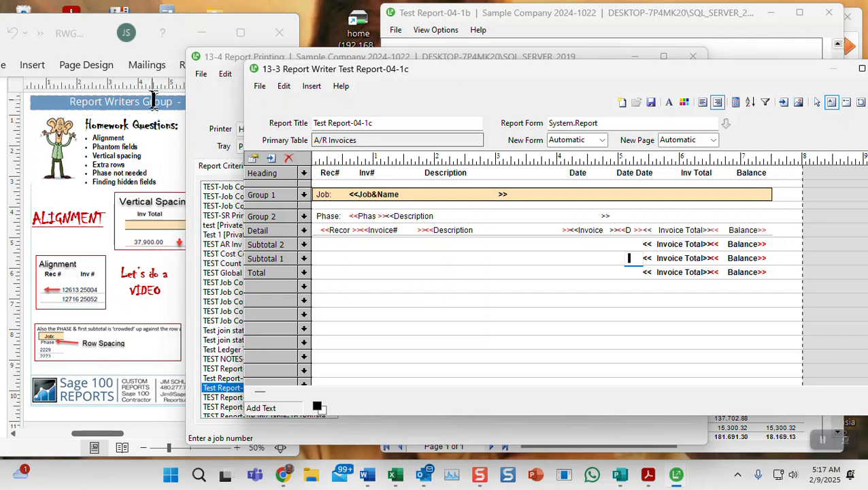
pyautogui.click(170, 152)
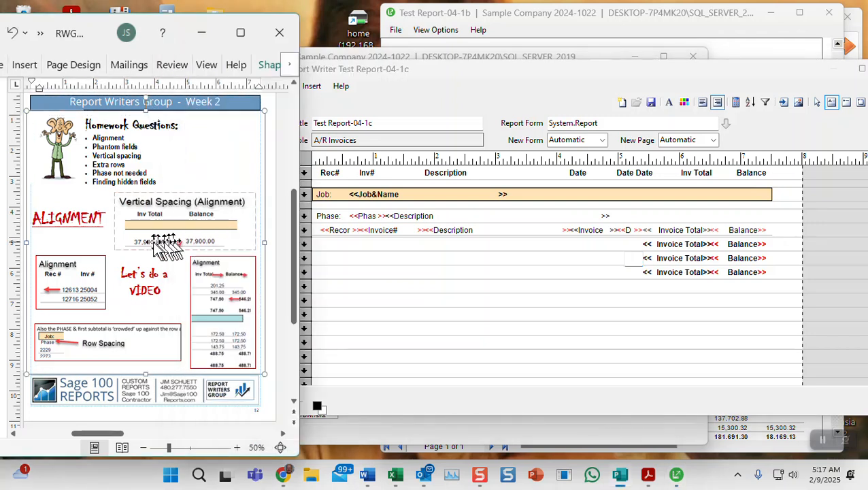
pyautogui.click(525, 74)
pyautogui.moveTo(526, 74); pyautogui.dragTo(431, 62)
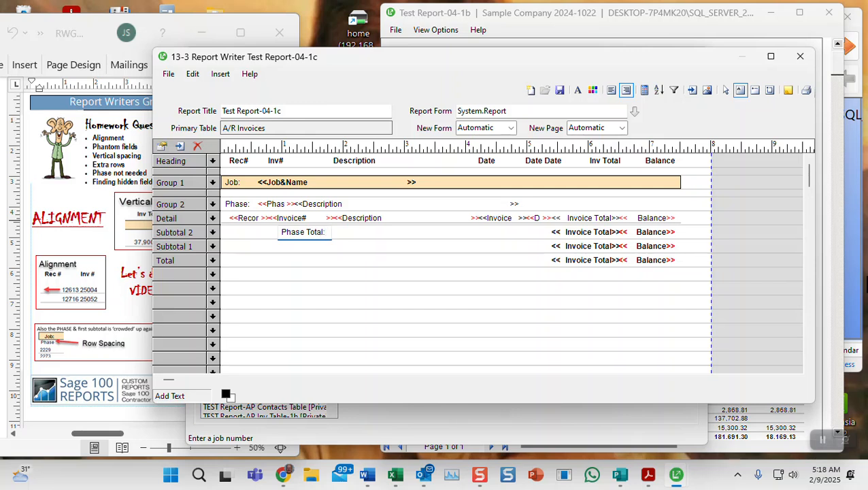
pyautogui.click(285, 244)
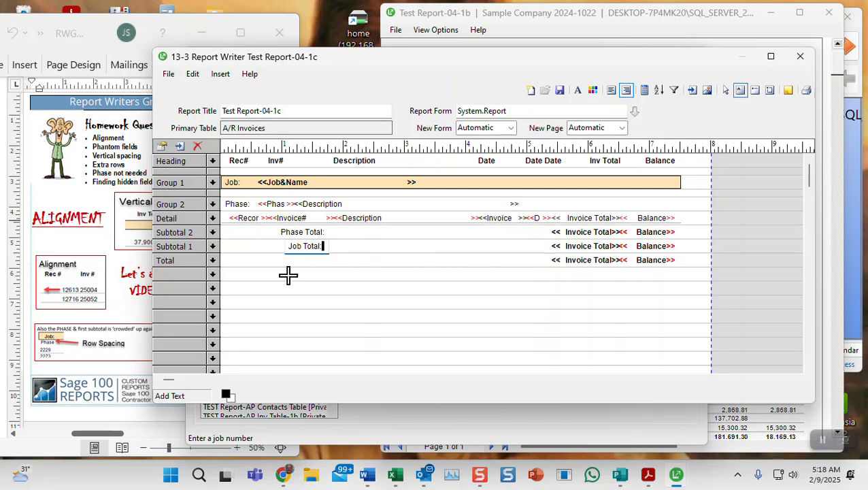
# Align the left positions of the "Phase Total:" and "Job Total:" labels with the Detail row's Description field.
pyautogui.click(300, 231)
pyautogui.keyDown('shift'); pyautogui.click(298, 246); pyautogui.keyUp('shift')
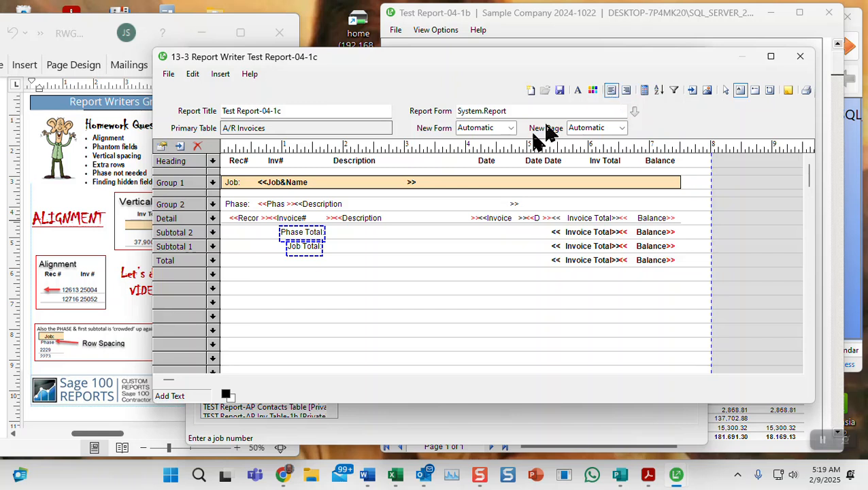
pyautogui.keyDown('shift'); pyautogui.click(361, 218); pyautogui.keyUp('shift')
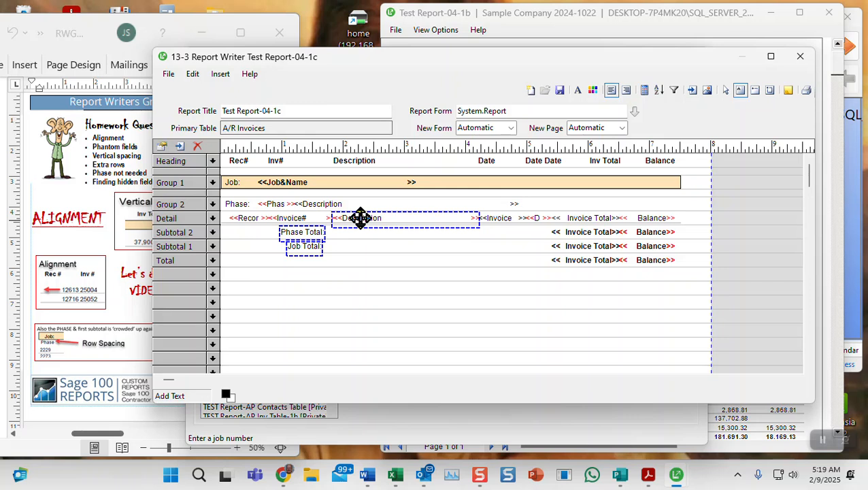
pyautogui.rightClick(360, 218)
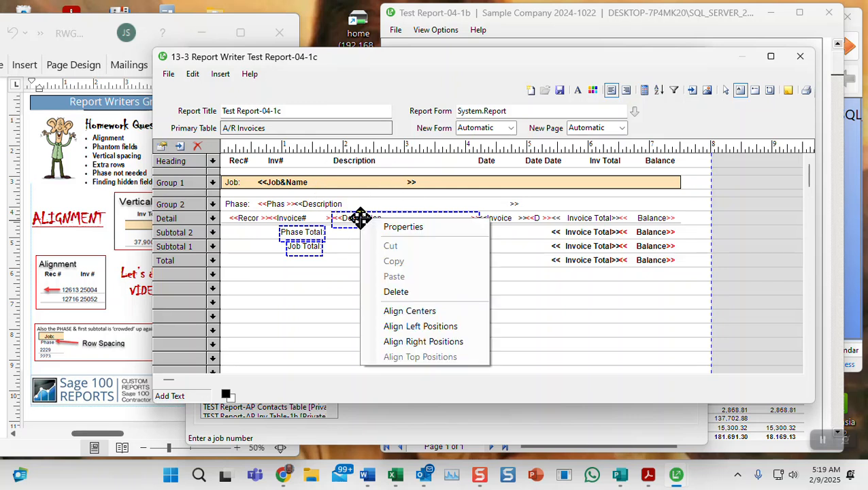
pyautogui.click(384, 326)
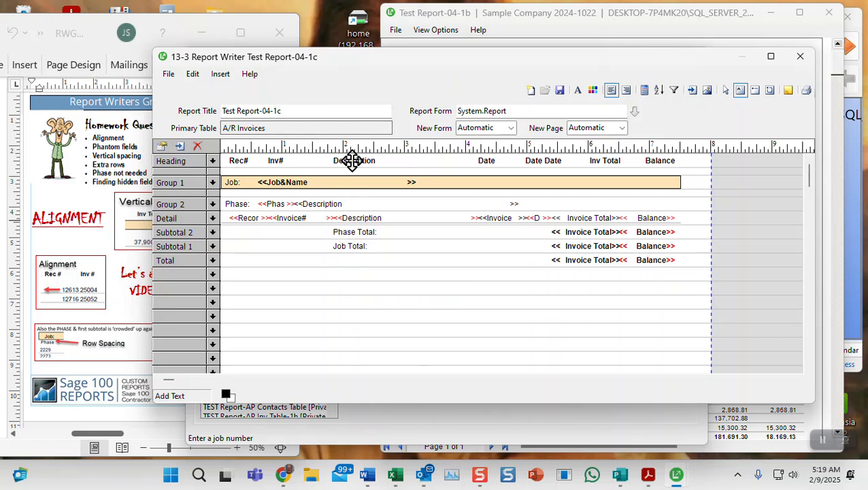
# Align the left positions of the detail Description field and the two total labels with the Description column heading.
pyautogui.keyDown('shift'); pyautogui.click(351, 217); pyautogui.keyUp('shift')
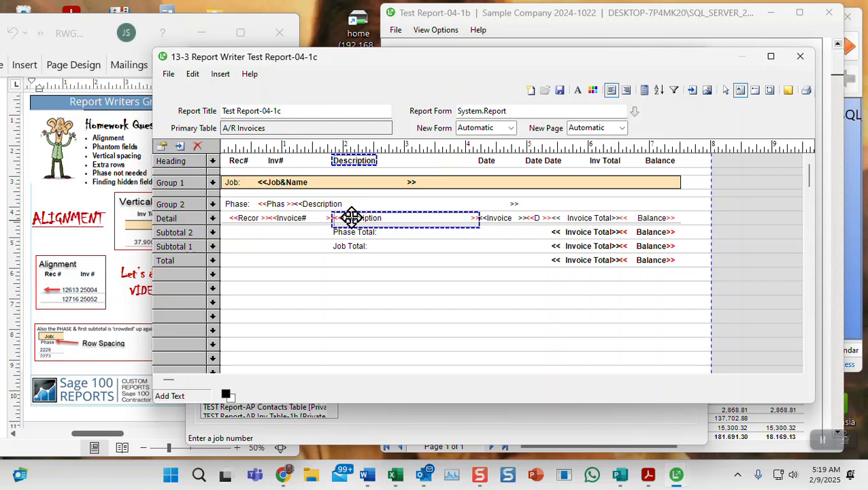
pyautogui.keyDown('shift'); pyautogui.click(350, 231); pyautogui.keyUp('shift')
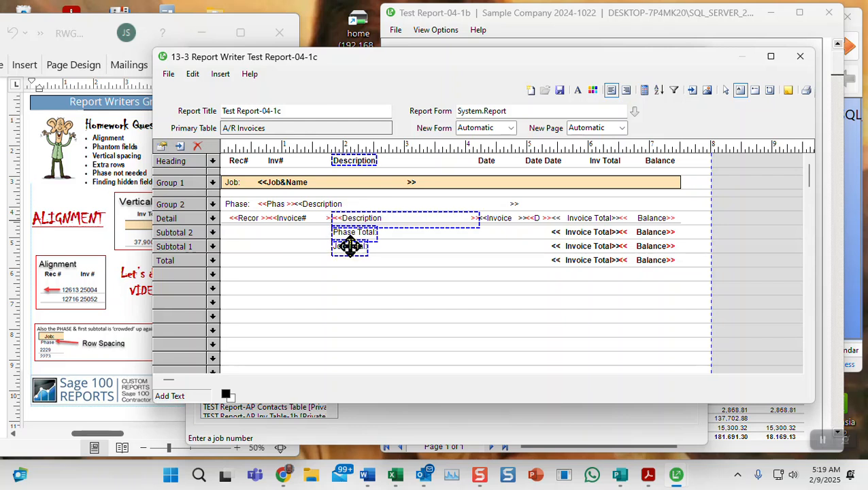
pyautogui.rightClick(355, 158)
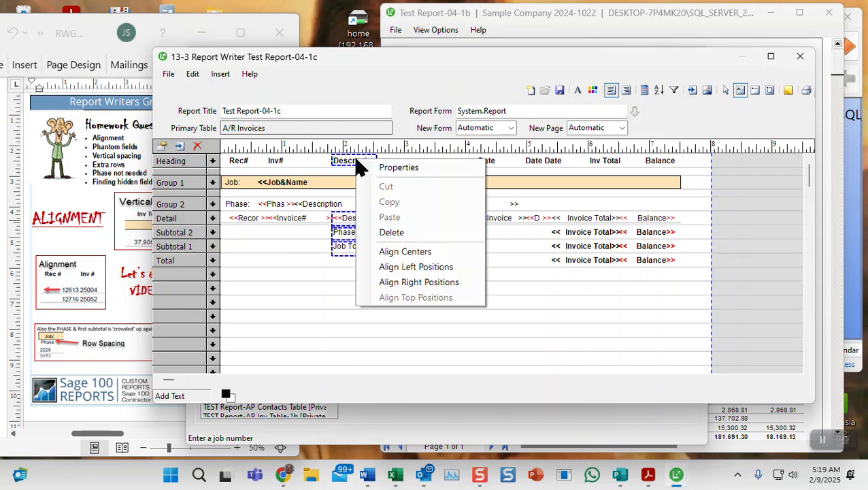
pyautogui.click(388, 271)
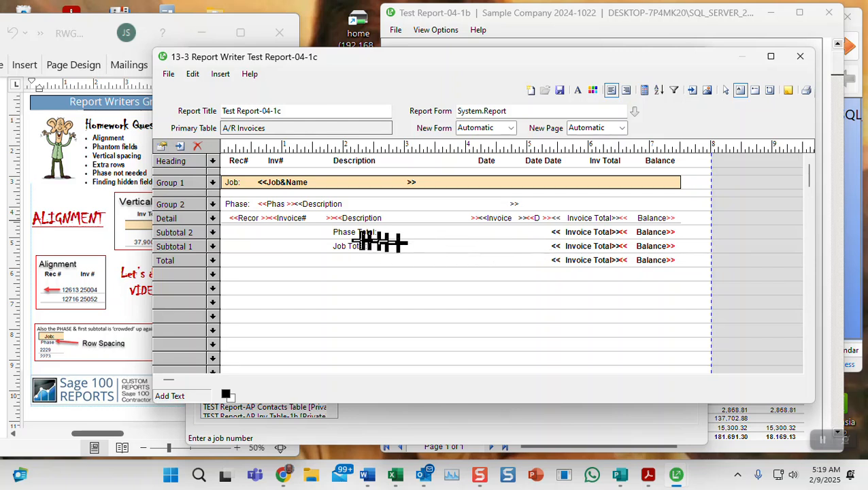
pyautogui.click(347, 230)
pyautogui.click(598, 233)
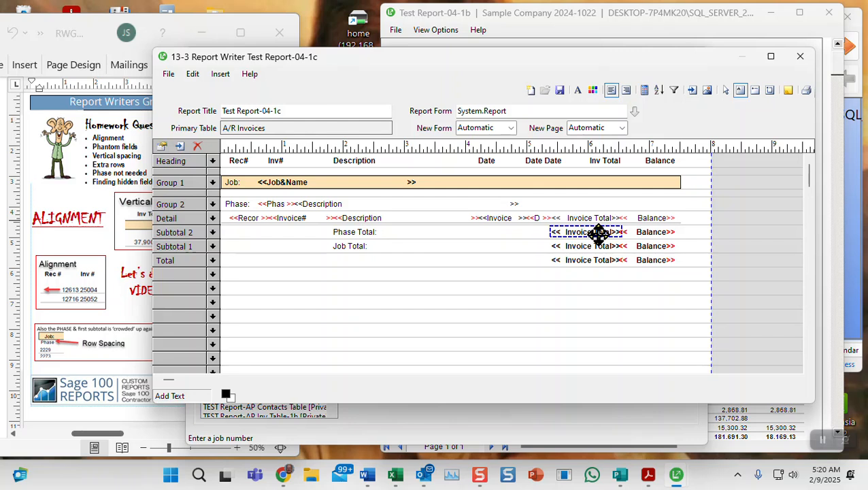
pyautogui.rightClick(361, 232)
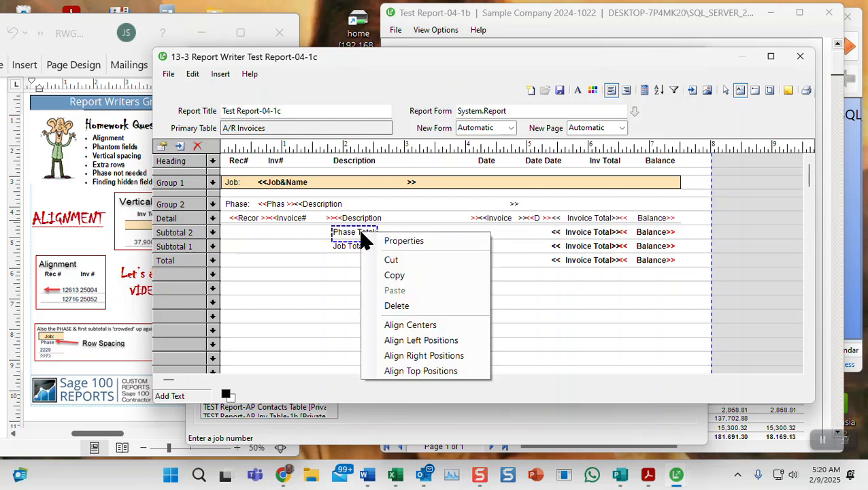
pyautogui.click(402, 244)
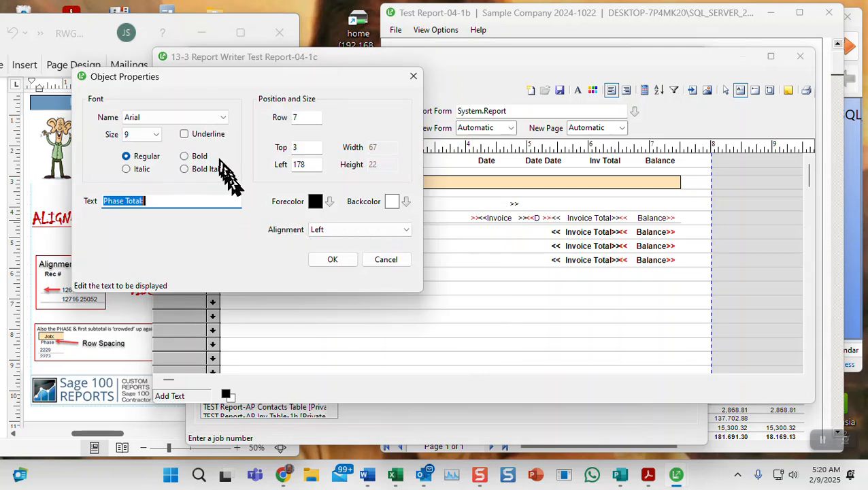
pyautogui.moveTo(231, 83); pyautogui.dragTo(348, 89)
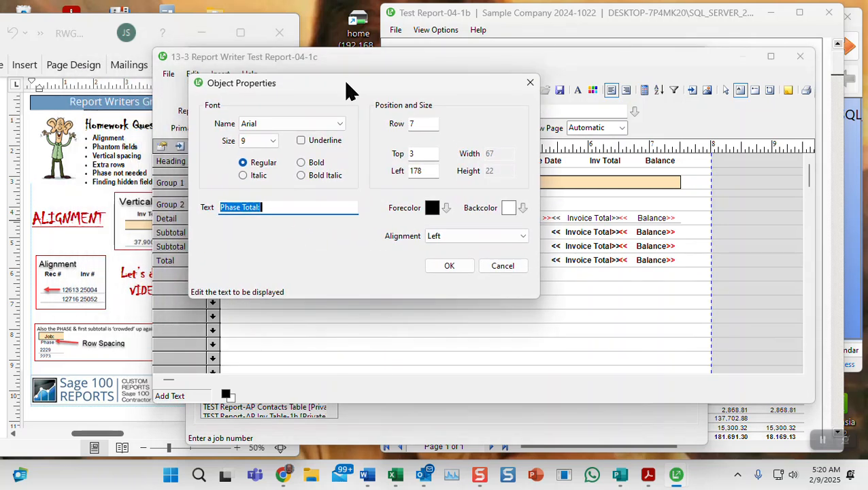
pyautogui.click(503, 267)
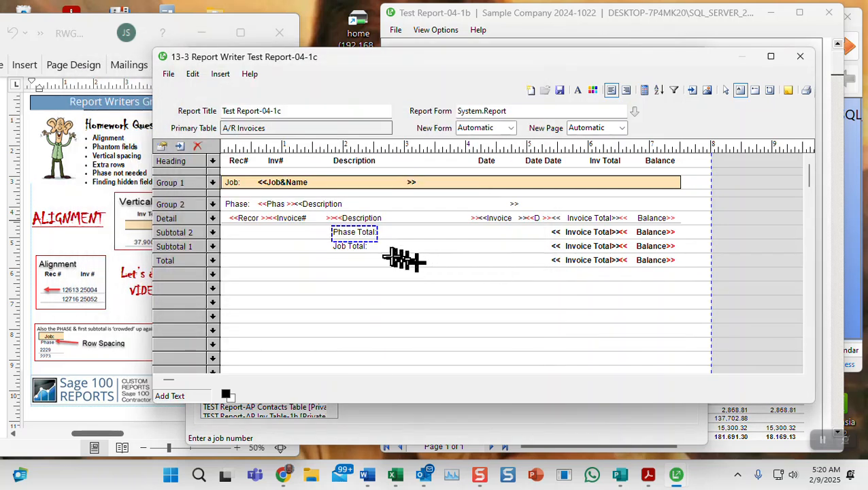
# Set the top position of the "Phase Total:" label in the Subtotal 2 row to 2.
pyautogui.rightClick(354, 232)
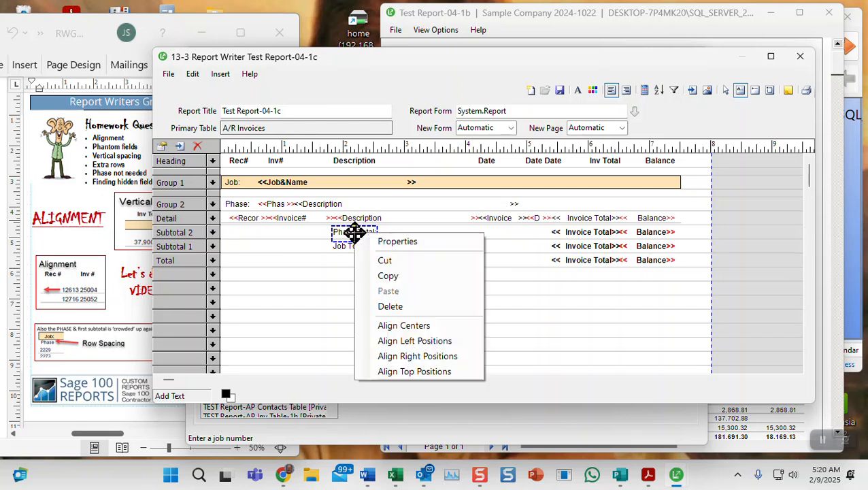
pyautogui.click(393, 242)
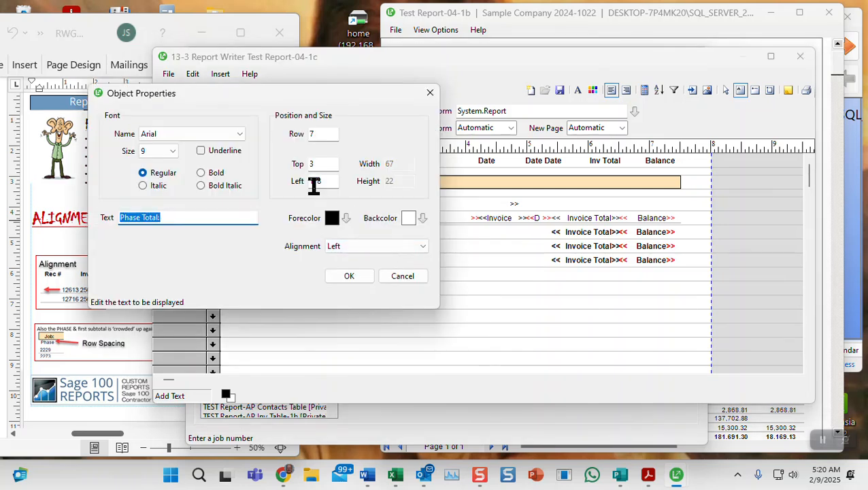
pyautogui.moveTo(236, 96); pyautogui.dragTo(572, 155)
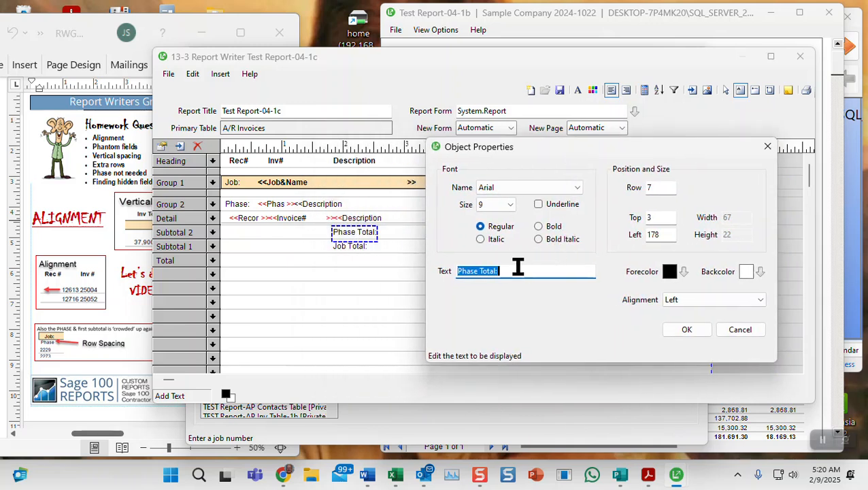
pyautogui.click(654, 217)
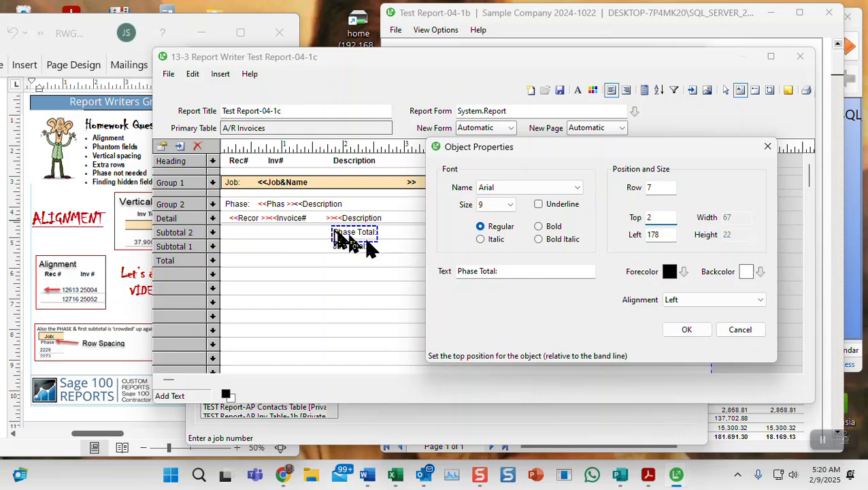
pyautogui.click(682, 330)
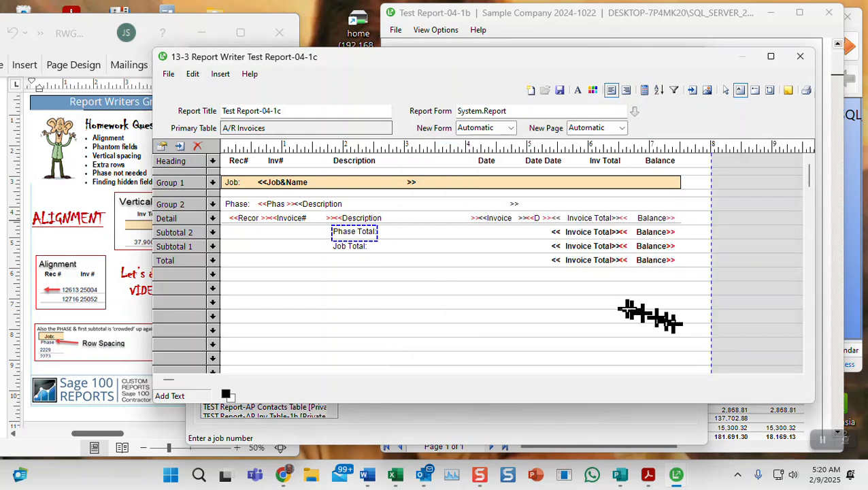
# Check the position properties of the Subtotal 2 row's Invoice Total field and the vertical spacing example in the homework document.
pyautogui.rightClick(583, 234)
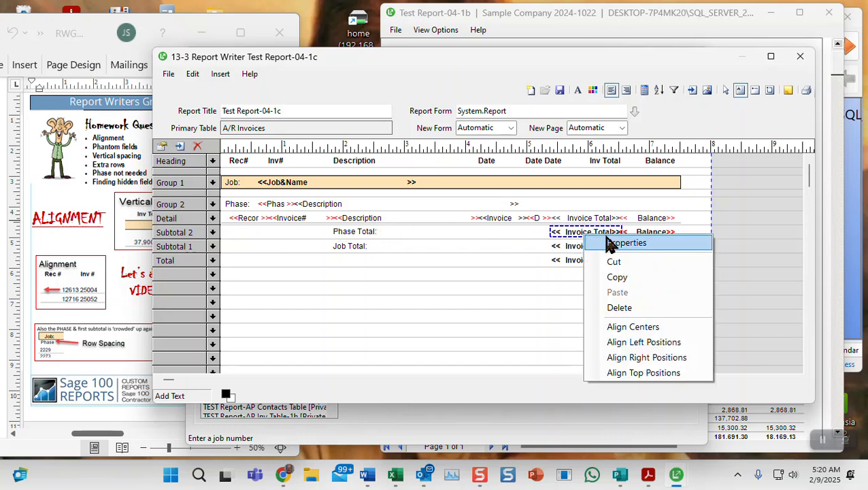
pyautogui.click(610, 242)
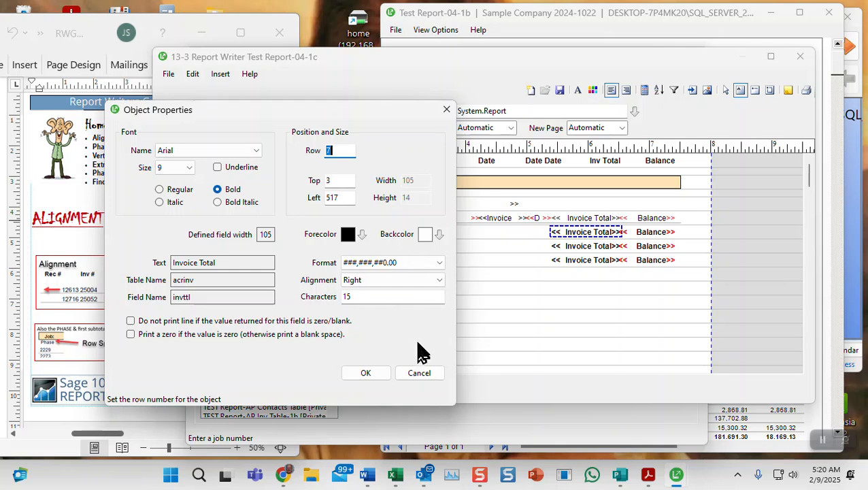
pyautogui.click(419, 373)
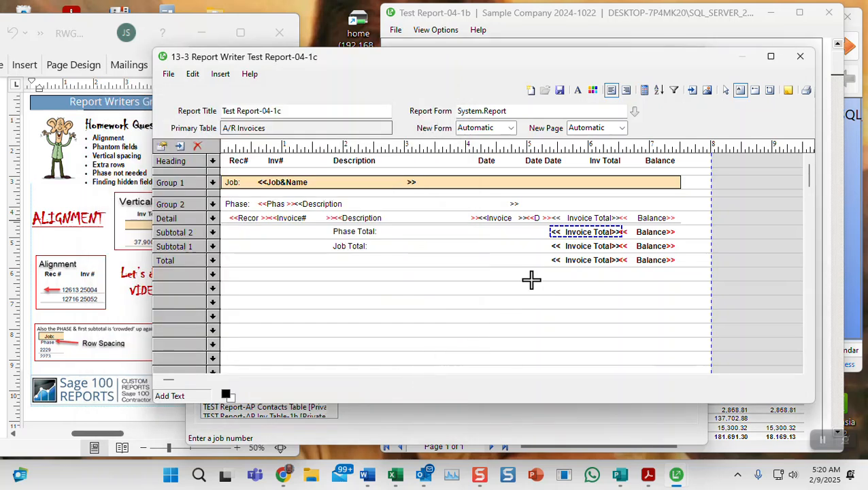
pyautogui.click(134, 299)
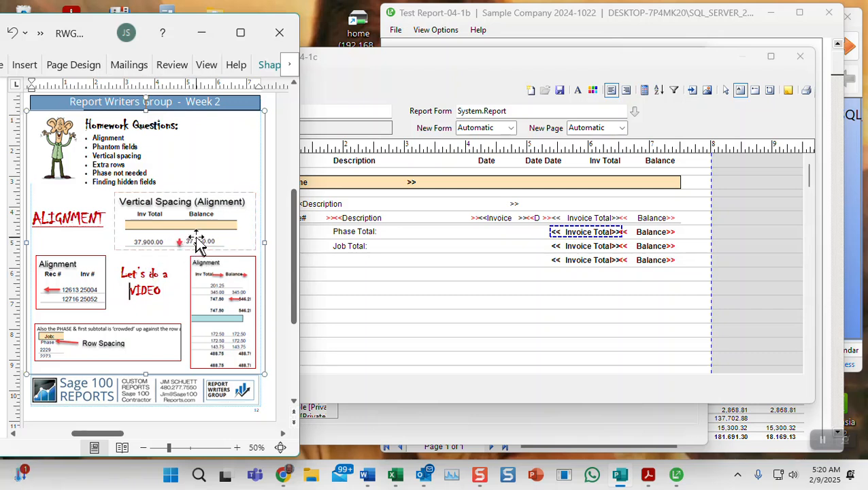
# Align the top positions of the Subtotal 2 row's Invoice Total and Balance fields with the "Phase Total:" label.
pyautogui.click(468, 289)
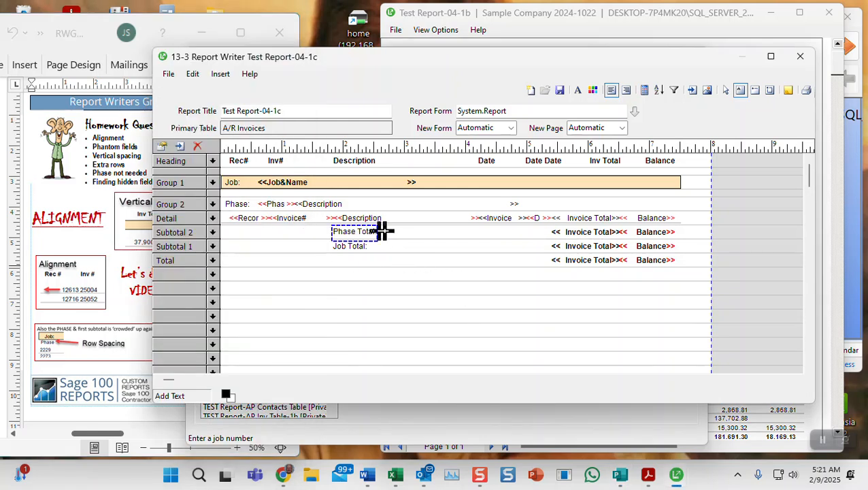
pyautogui.click(578, 231)
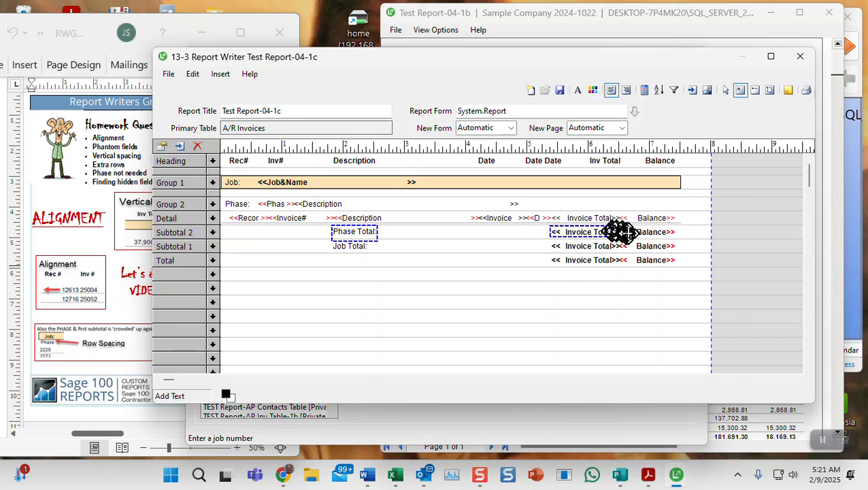
pyautogui.keyDown('shift'); pyautogui.click(648, 231); pyautogui.keyUp('shift')
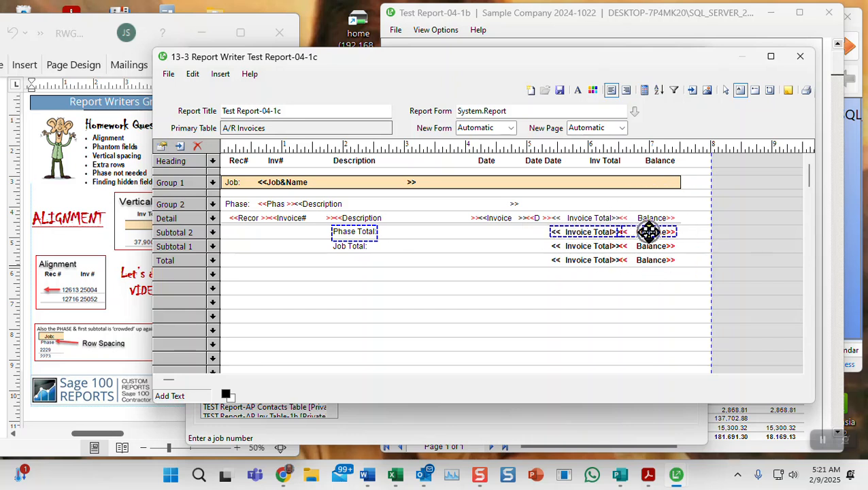
pyautogui.rightClick(353, 232)
pyautogui.press('Escape')
pyautogui.rightClick(361, 233)
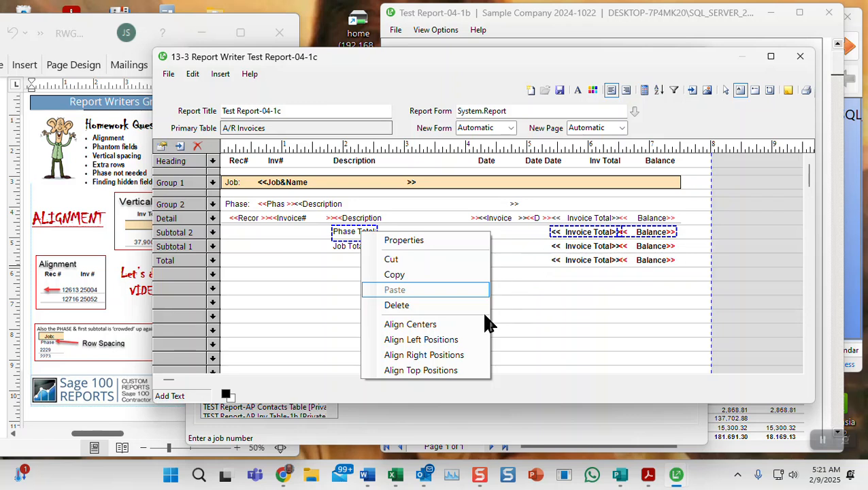
pyautogui.click(434, 371)
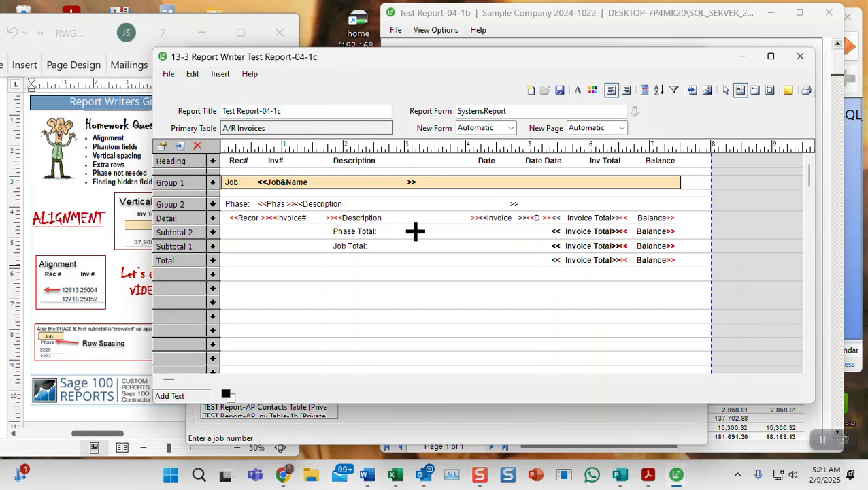
# Set the top position of the "Job Total:" label in the Subtotal 1 row to 2.
pyautogui.click(117, 252)
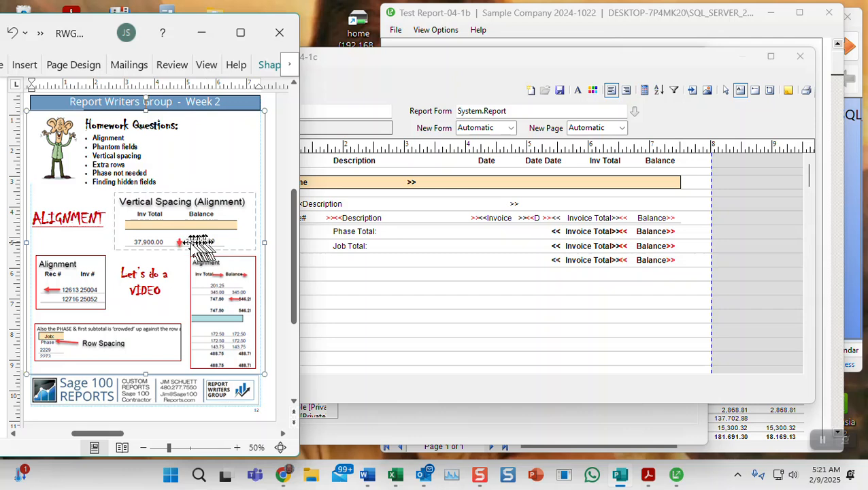
pyautogui.click(396, 276)
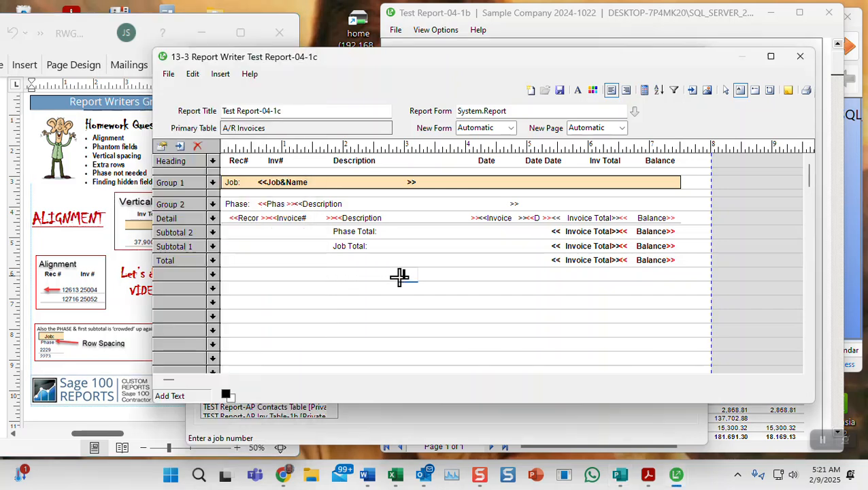
pyautogui.rightClick(353, 245)
pyautogui.click(381, 253)
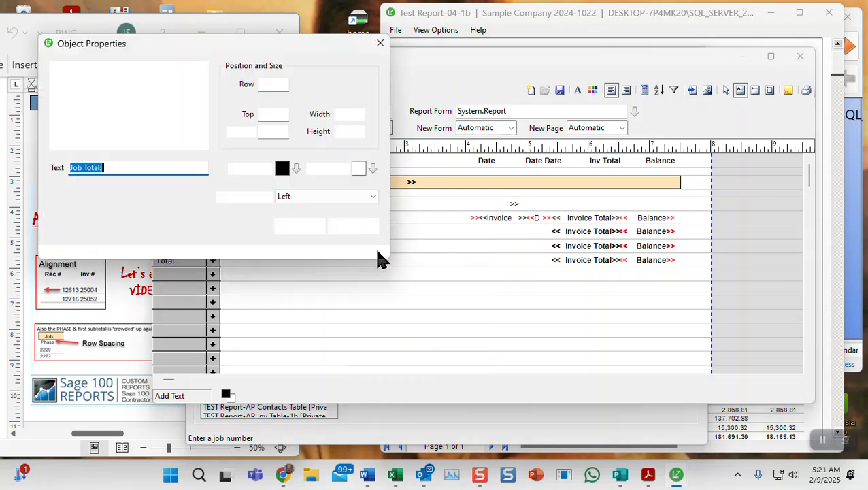
pyautogui.click(269, 114)
pyautogui.moveTo(268, 114); pyautogui.dragTo(250, 125)
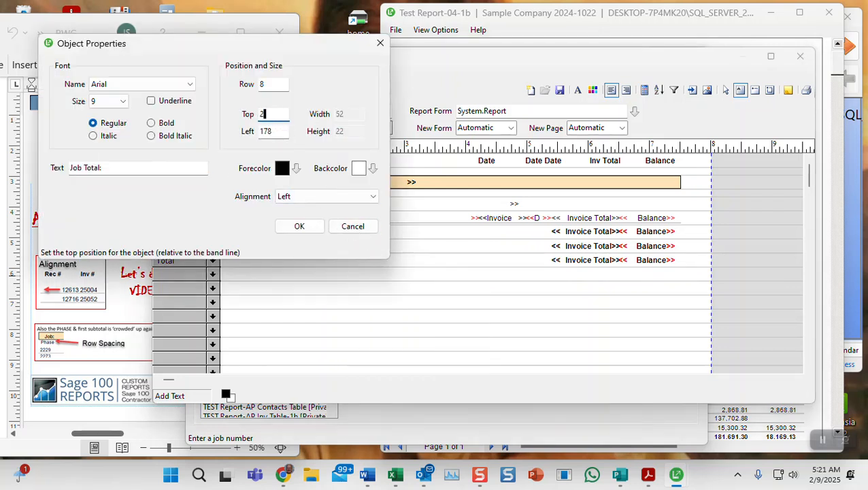
pyautogui.click(295, 228)
# Align the top positions of the Subtotal 1 row's Invoice Total and Balance fields with the "Job Total:" label.
pyautogui.keyDown('shift'); pyautogui.click(573, 247); pyautogui.keyUp('shift')
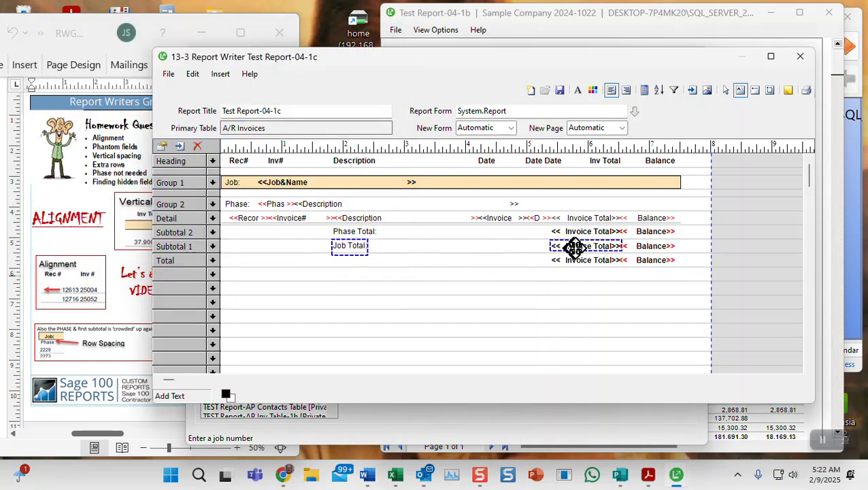
pyautogui.keyDown('shift'); pyautogui.click(653, 247); pyautogui.keyUp('shift')
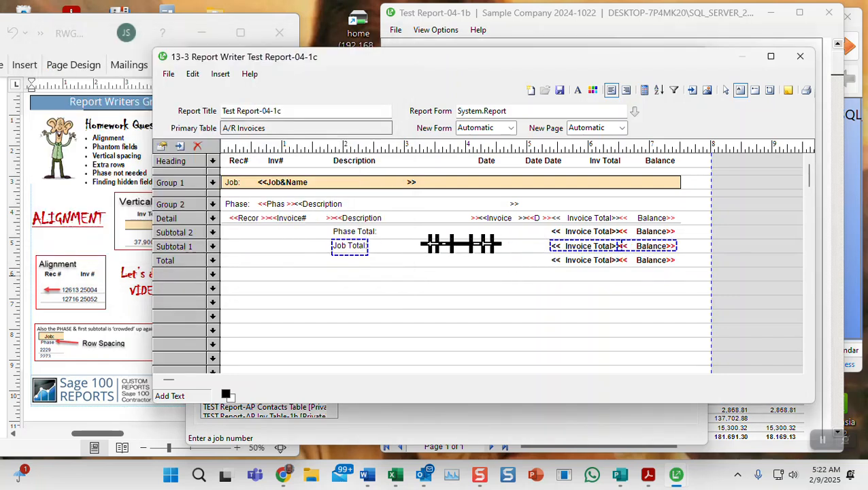
pyautogui.rightClick(344, 245)
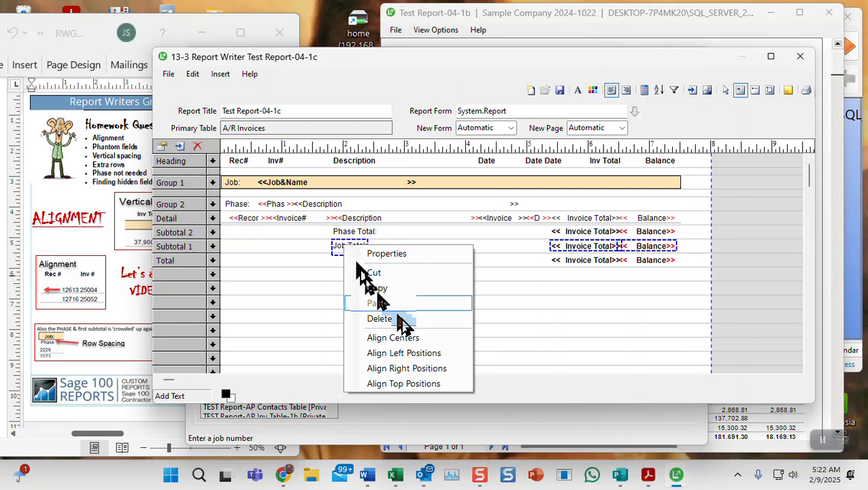
pyautogui.click(410, 384)
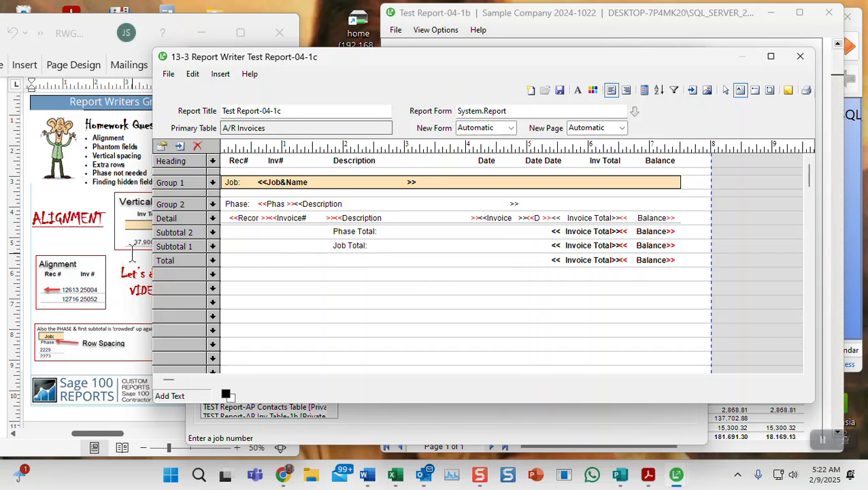
# Add the label "Total:" to the Total row and align its left position with the "Phase Total:" and "Job Total:" labels.
pyautogui.click(335, 256)
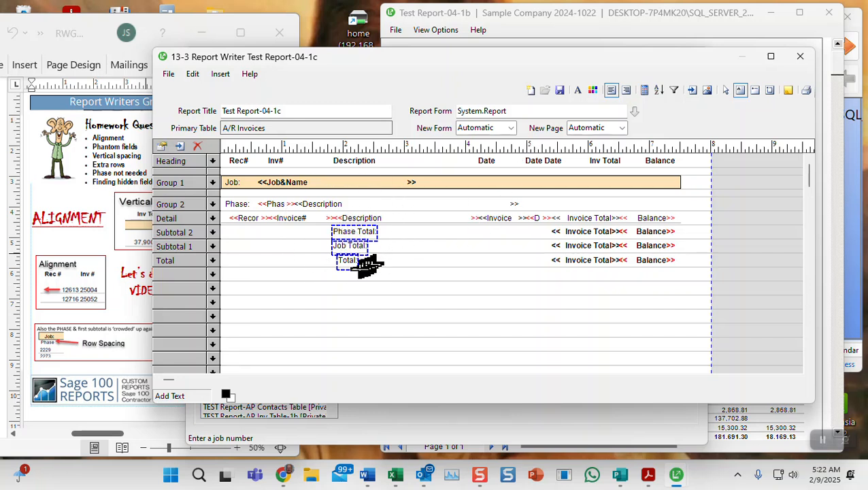
pyautogui.click(611, 91)
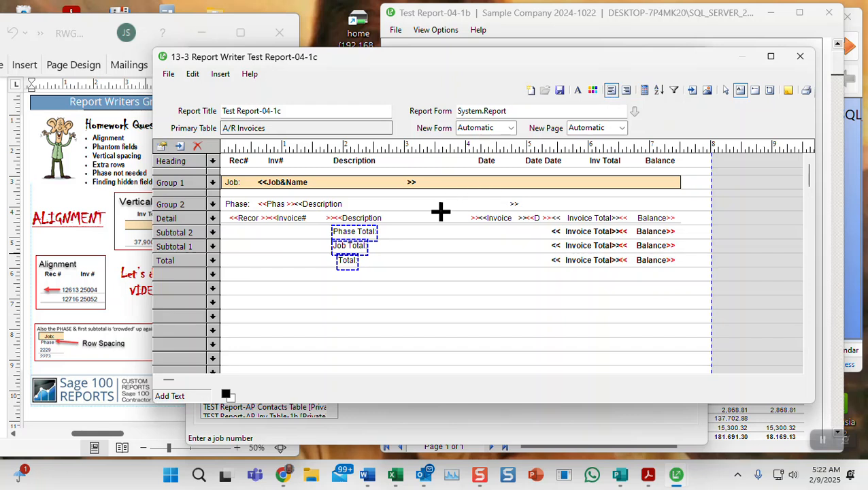
pyautogui.rightClick(351, 232)
pyautogui.click(386, 339)
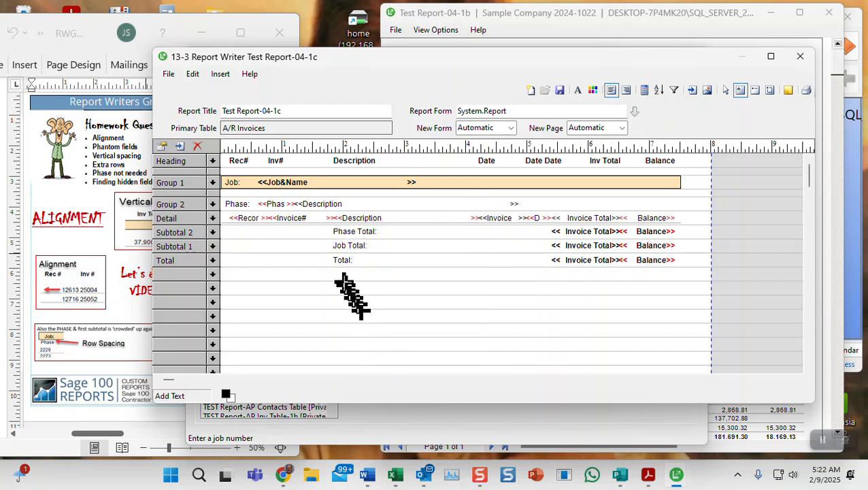
# Raise the "Total:" label slightly within the Total row by changing its top position.
pyautogui.rightClick(342, 262)
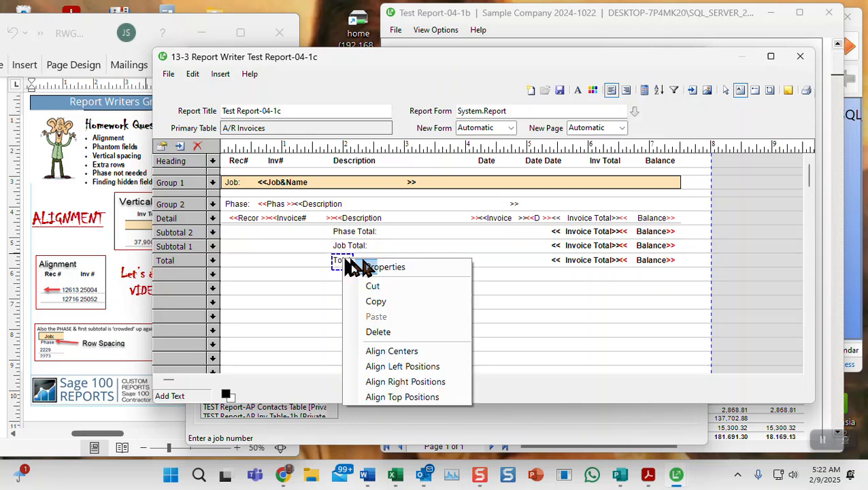
pyautogui.click(381, 267)
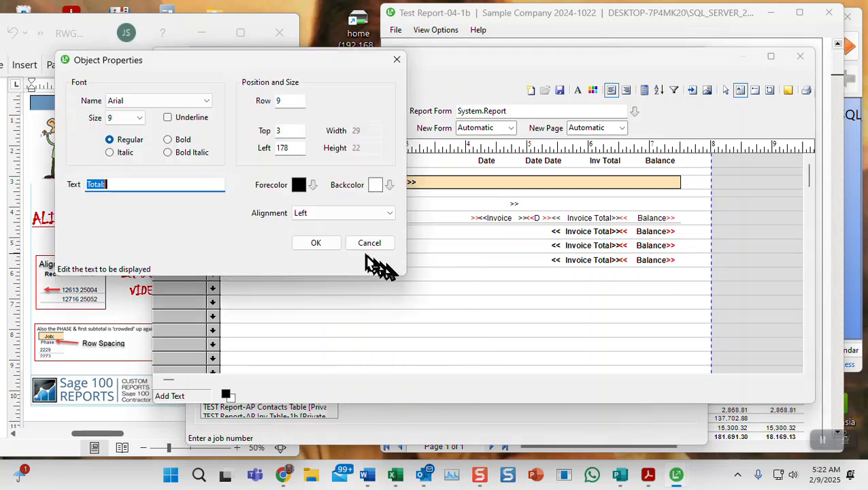
pyautogui.click(276, 130)
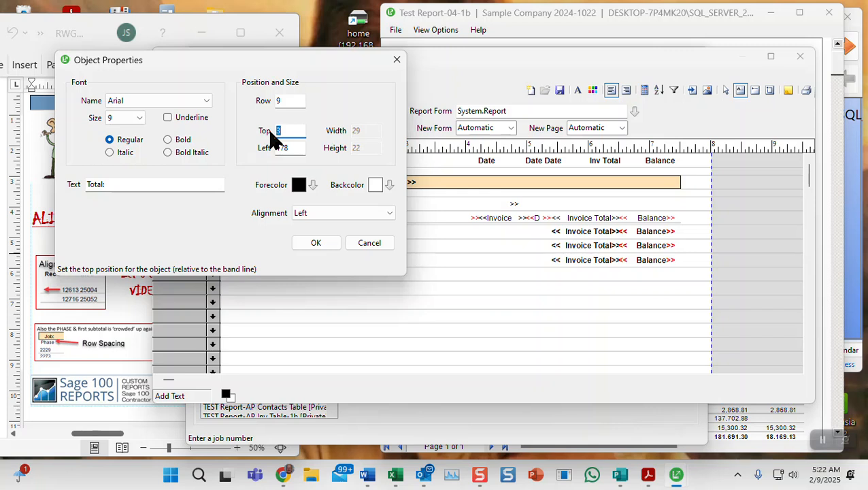
pyautogui.click(321, 249)
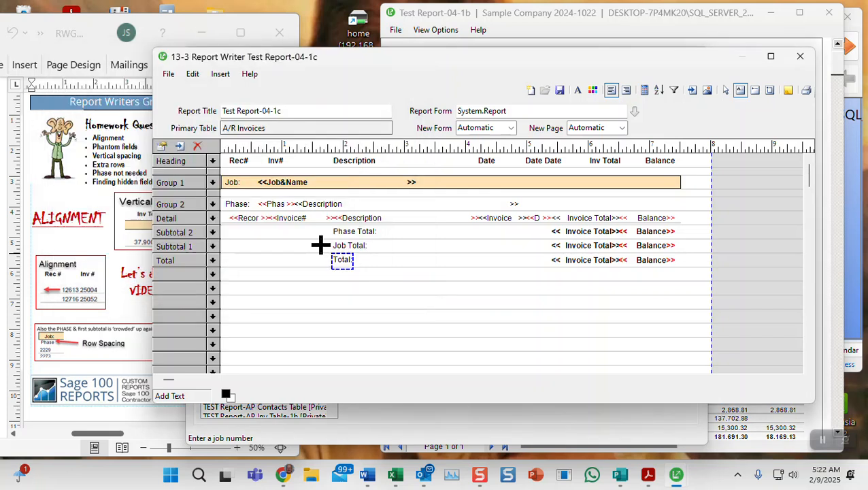
# Align the top positions of the Total row's Invoice Total and Balance fields with the "Total:" label.
pyautogui.keyDown('ctrl'); pyautogui.click(569, 258); pyautogui.keyUp('ctrl')
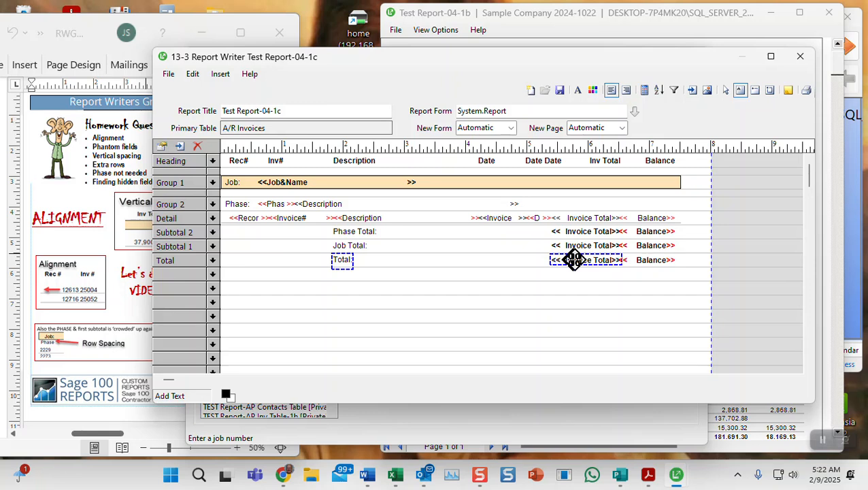
pyautogui.keyDown('ctrl'); pyautogui.click(641, 259); pyautogui.keyUp('ctrl')
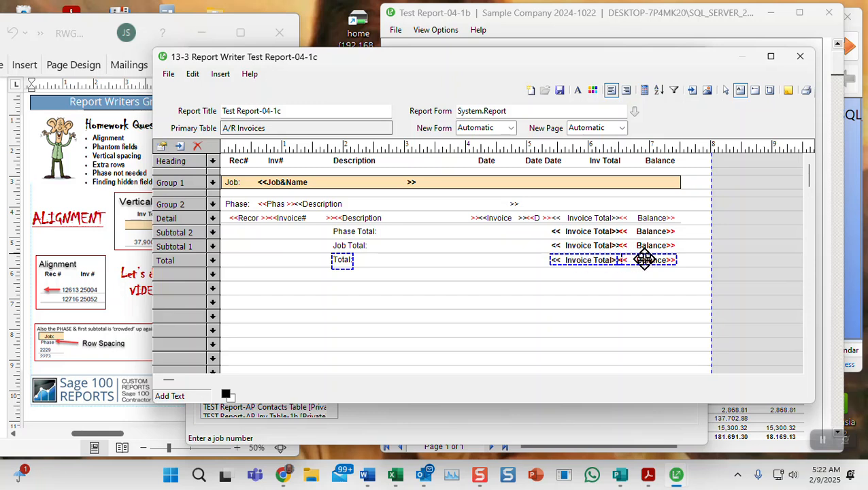
pyautogui.rightClick(343, 259)
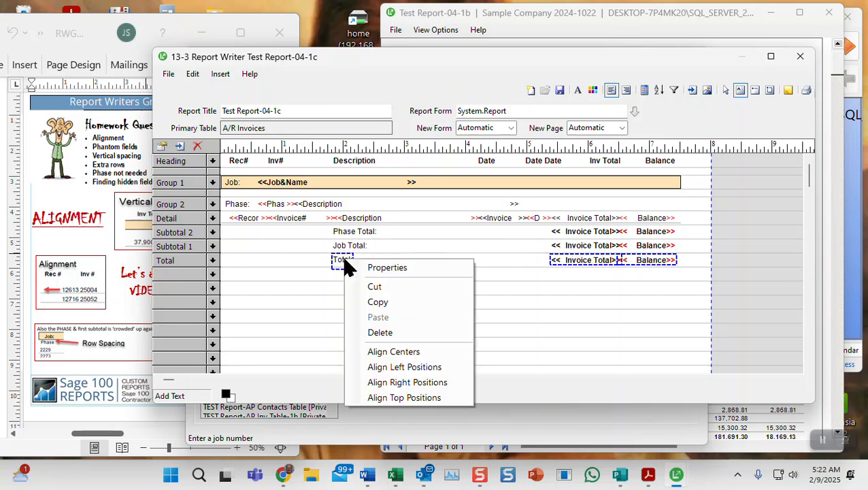
pyautogui.click(402, 399)
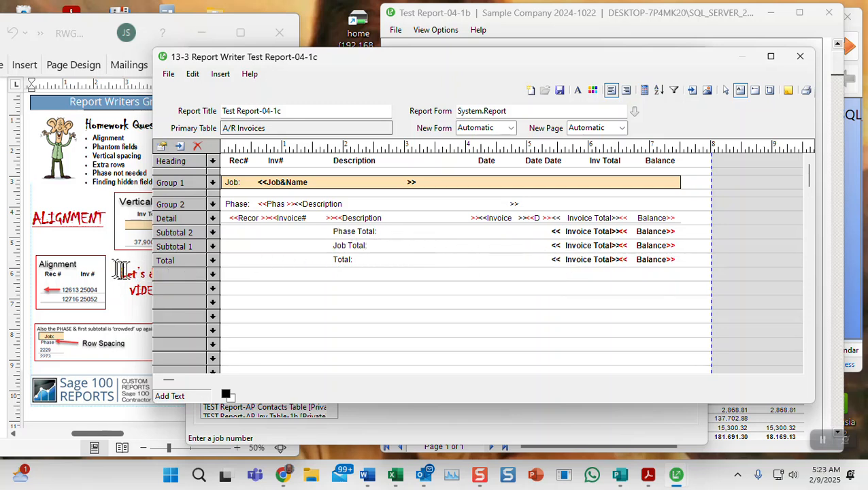
# Set the narrow spacer row between Group 1 and Group 2 to No Print, after consulting the row spacing note in the homework document.
pyautogui.click(83, 235)
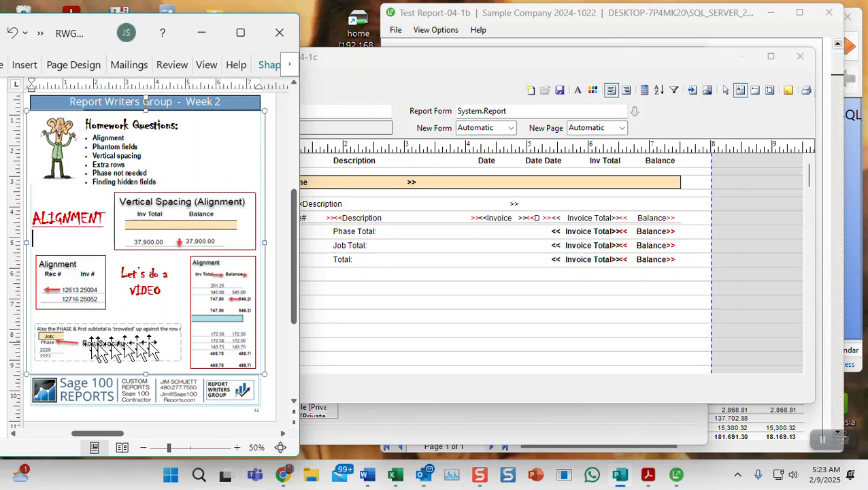
pyautogui.click(380, 304)
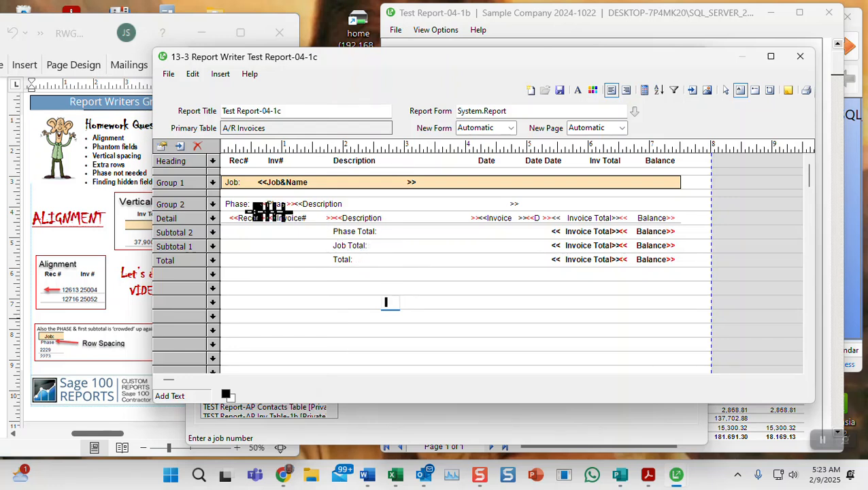
pyautogui.click(215, 202)
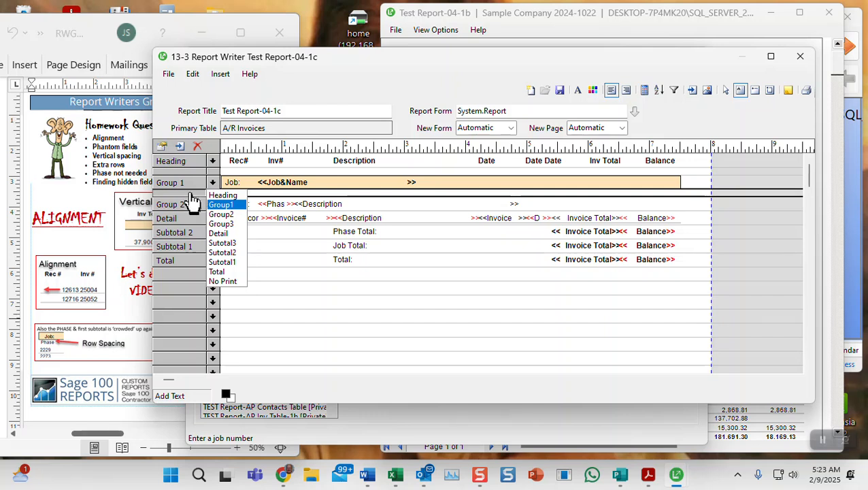
pyautogui.click(193, 201)
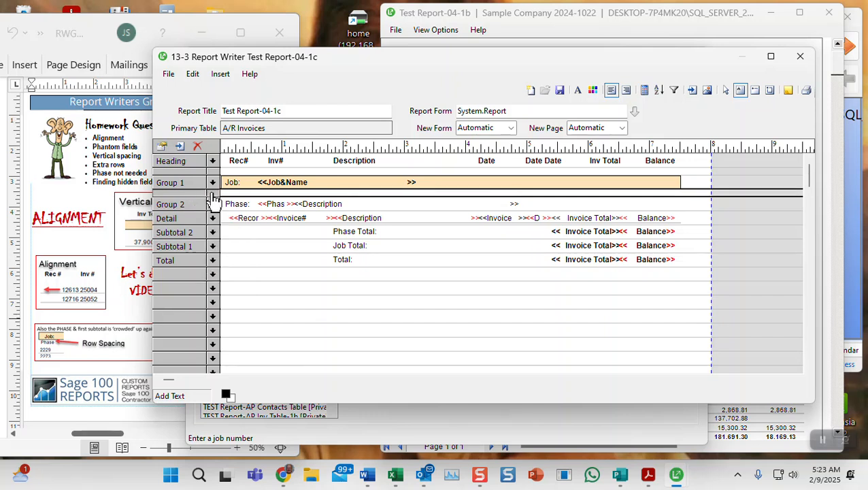
pyautogui.click(212, 193)
pyautogui.click(196, 198)
pyautogui.click(213, 199)
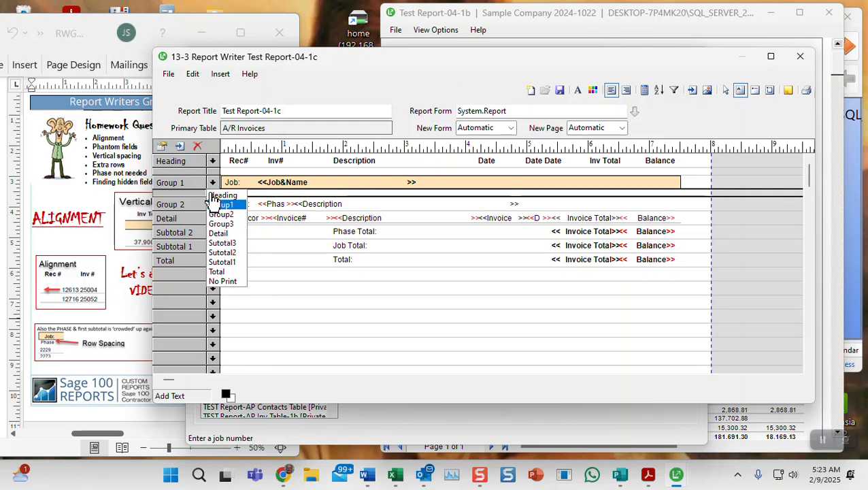
pyautogui.click(194, 195)
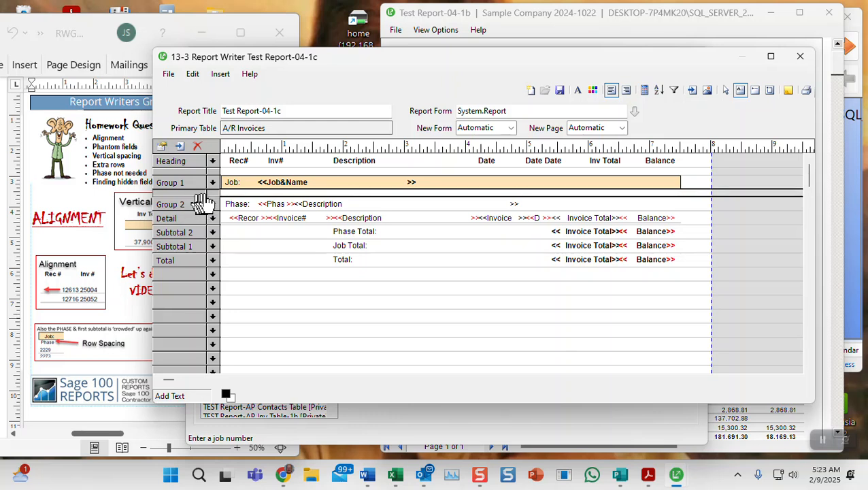
pyautogui.click(211, 199)
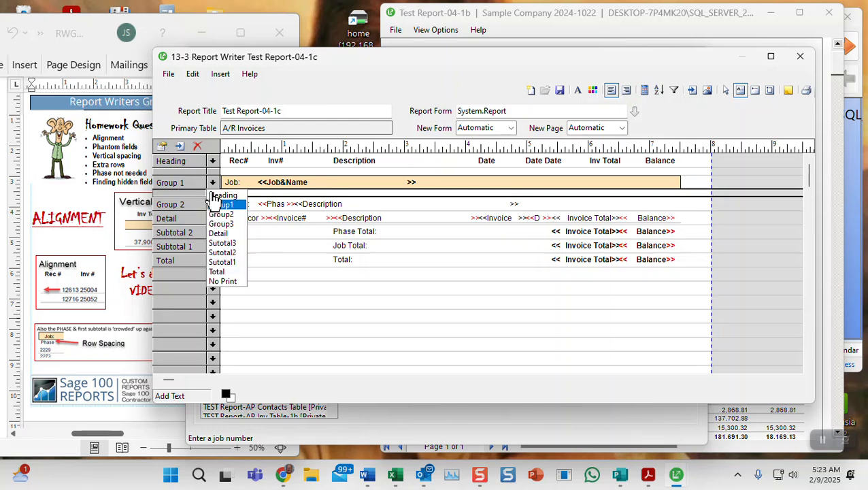
pyautogui.click(226, 282)
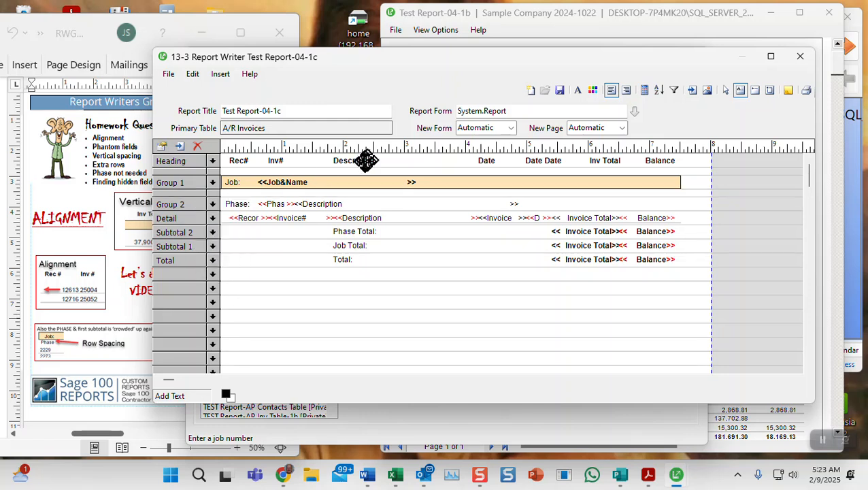
# Save the report as a private report under the file name Test Report-04-1c and close its design window.
pyautogui.click(559, 91)
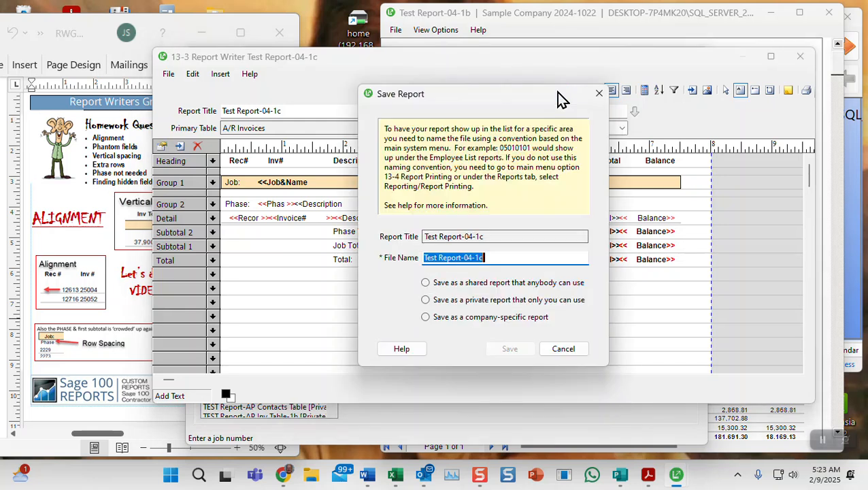
pyautogui.click(459, 300)
pyautogui.click(509, 349)
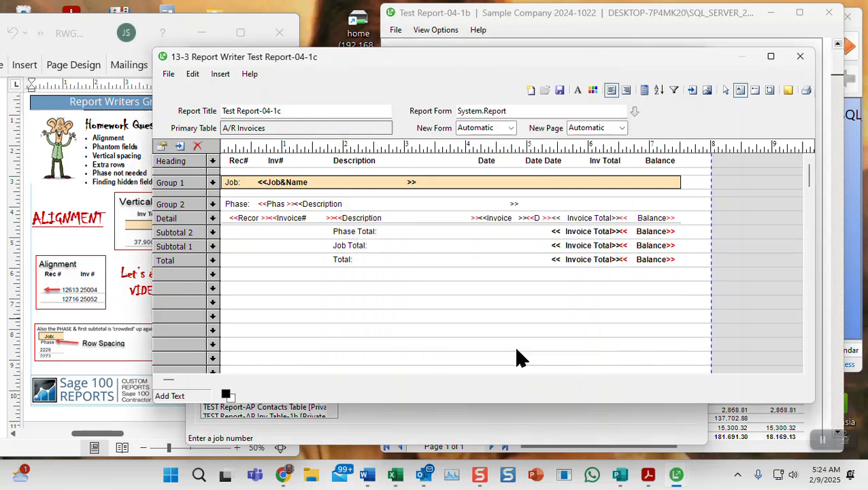
pyautogui.click(803, 60)
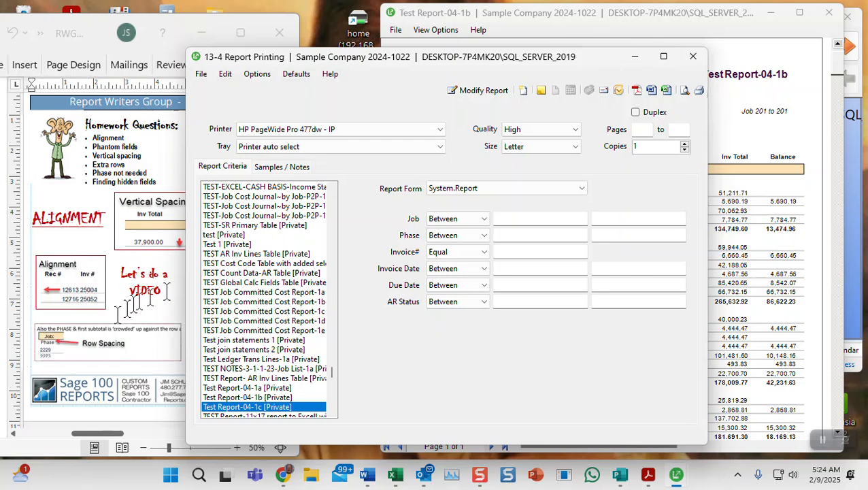
# Save Test Report-04-1c as the default report for report printing.
pyautogui.scroll(-1, 275, 364)
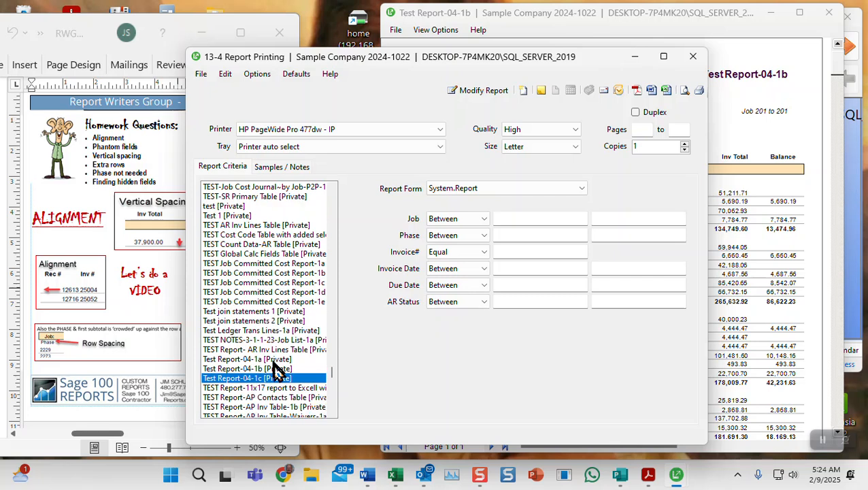
pyautogui.click(296, 73)
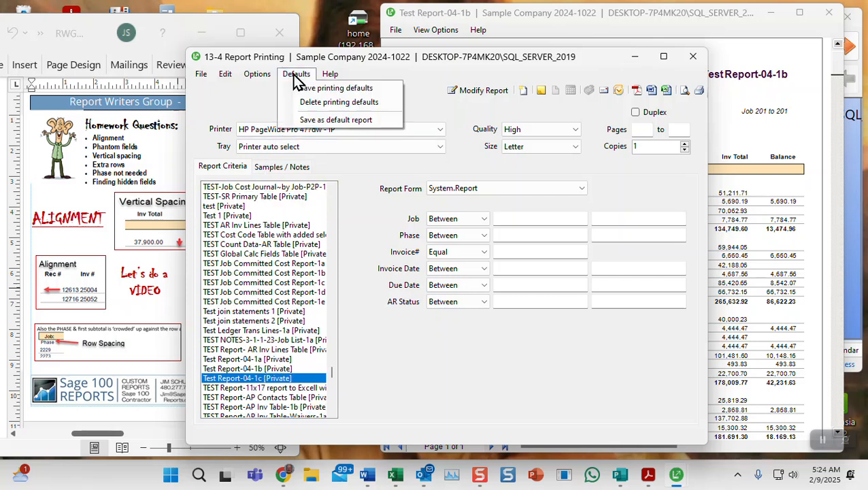
pyautogui.click(308, 123)
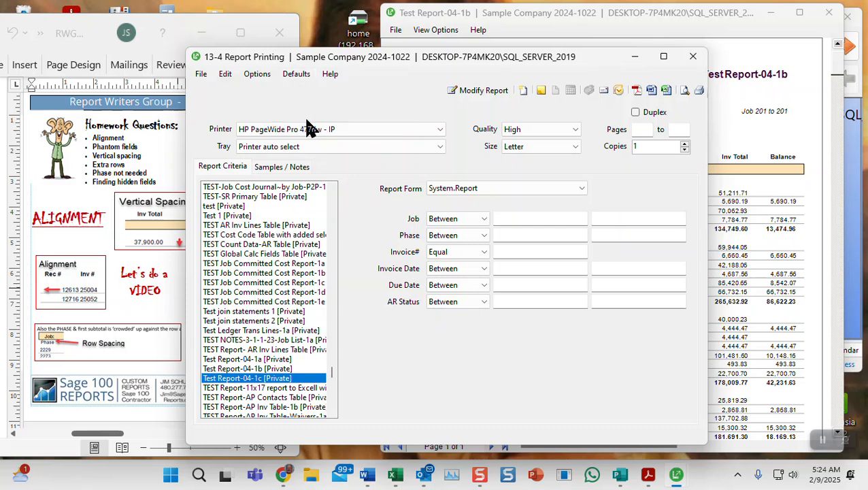
# Set the Job criterion to Equal with the value 201 - Trappen Motel.
pyautogui.click(498, 219)
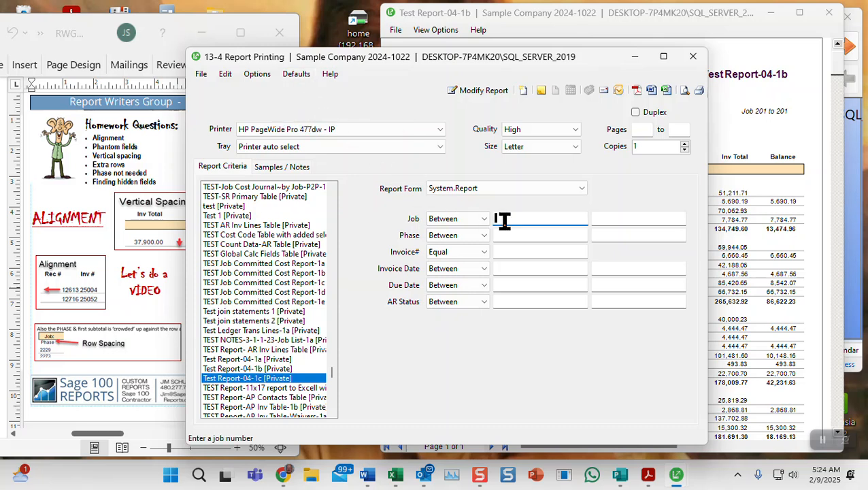
pyautogui.click(484, 219)
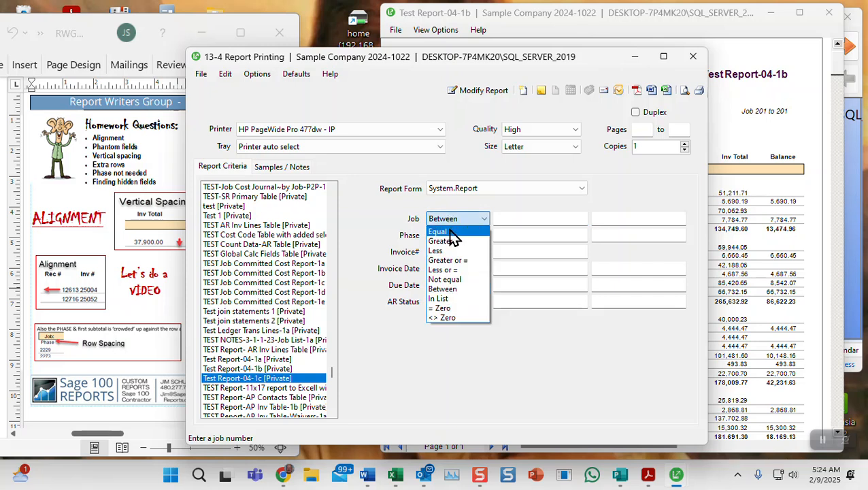
pyautogui.click(450, 232)
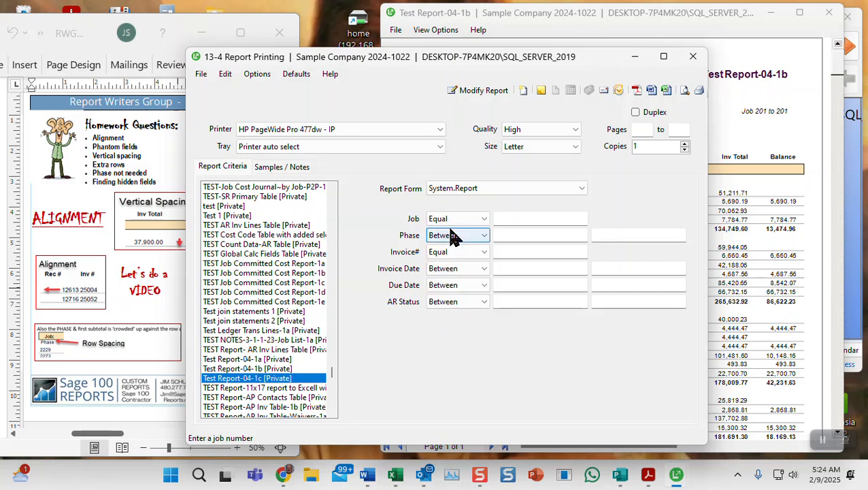
pyautogui.click(501, 214)
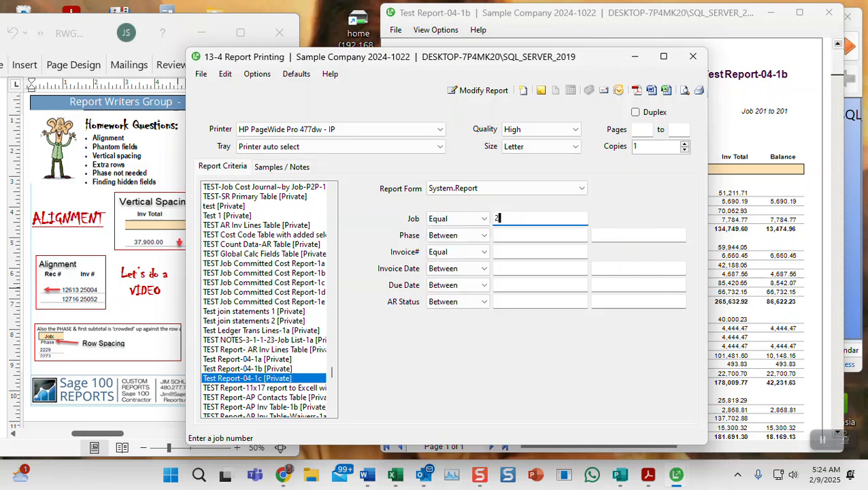
pyautogui.press('Tab')
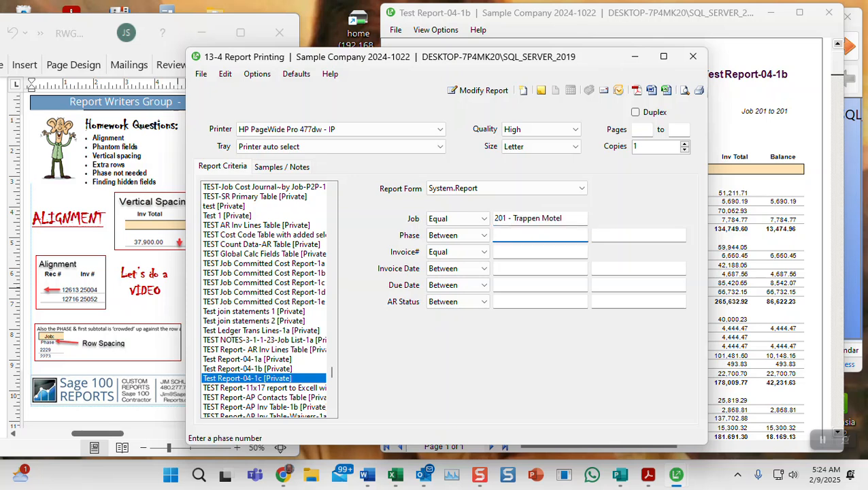
# Save the current selection criteria as the report's printing defaults.
pyautogui.click(295, 75)
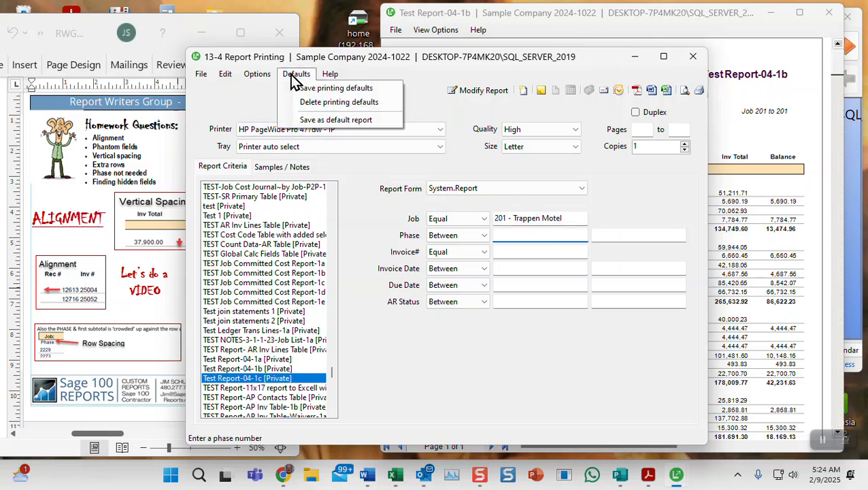
pyautogui.click(327, 88)
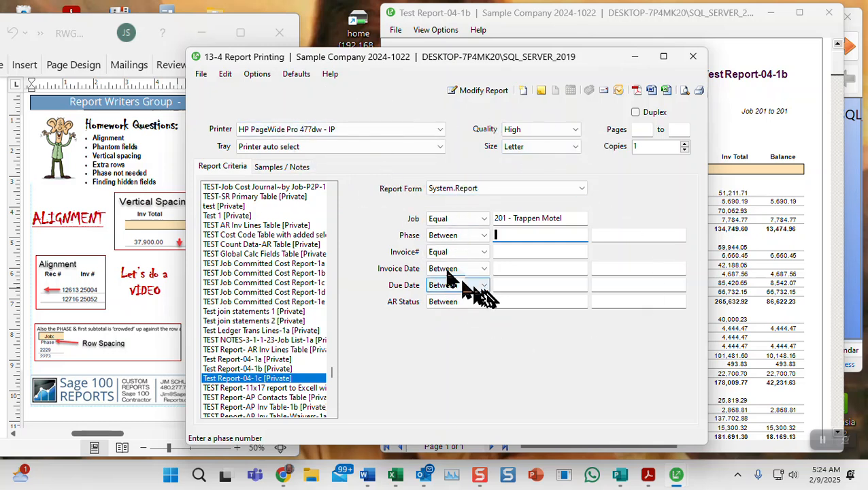
pyautogui.click(298, 75)
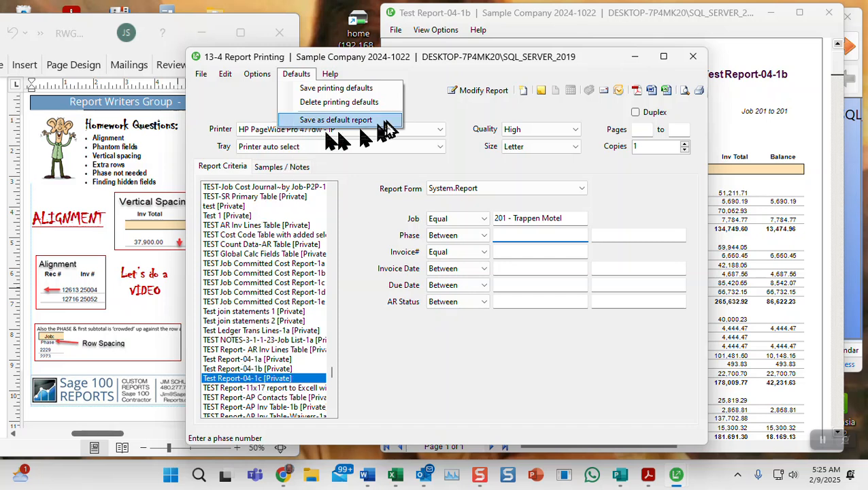
pyautogui.click(425, 113)
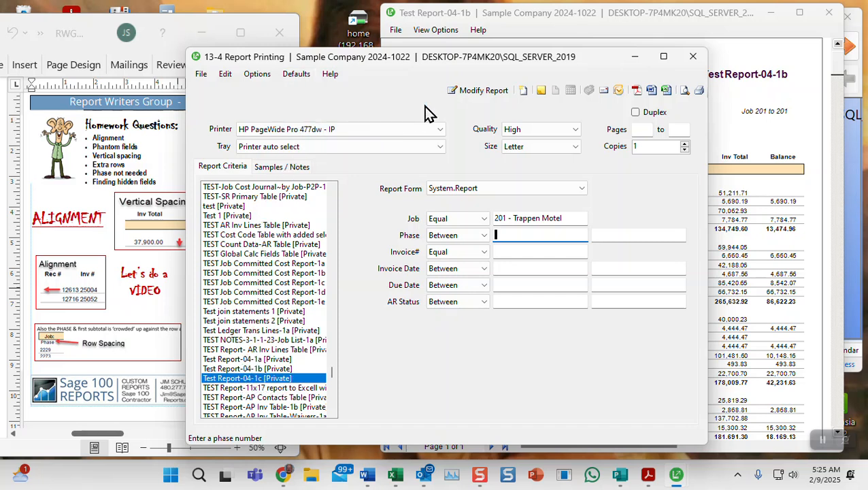
# Preview Test Report-04-1c to check the spacing between the Job and Phase rows, and minimize the preview.
pyautogui.click(684, 90)
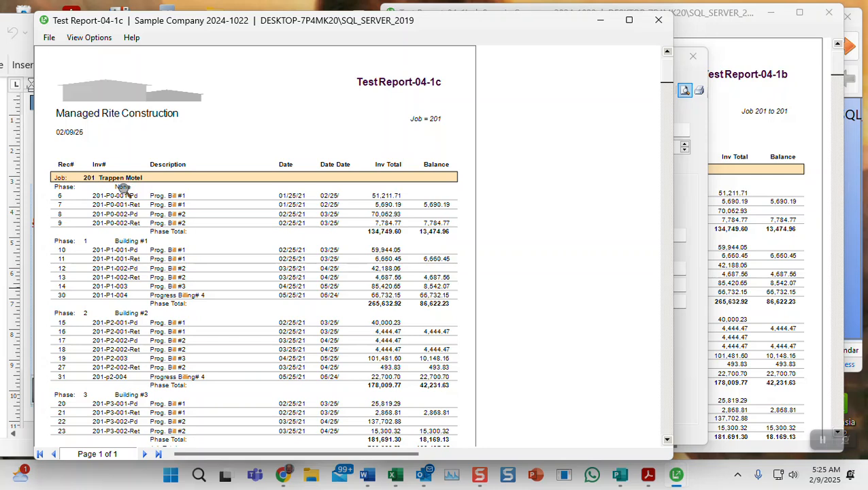
pyautogui.click(603, 20)
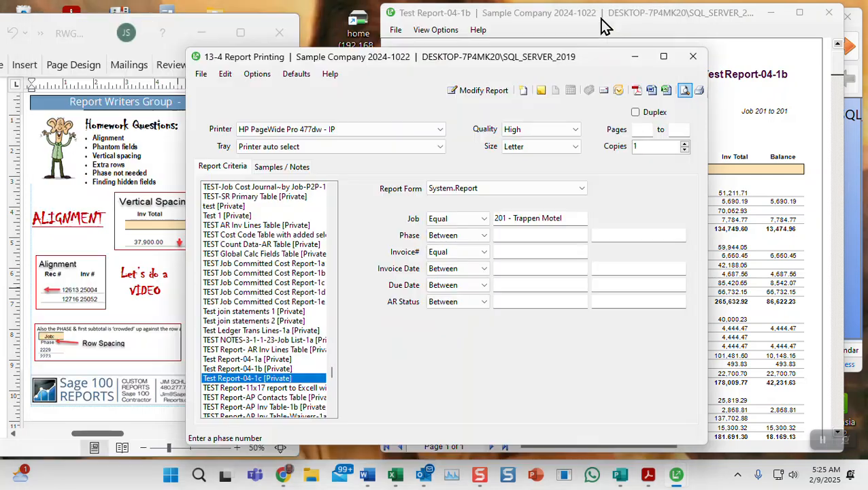
# Reopen Test Report-04-1c for modification and set the narrow spacer row beneath the Job row to Group1.
pyautogui.click(480, 91)
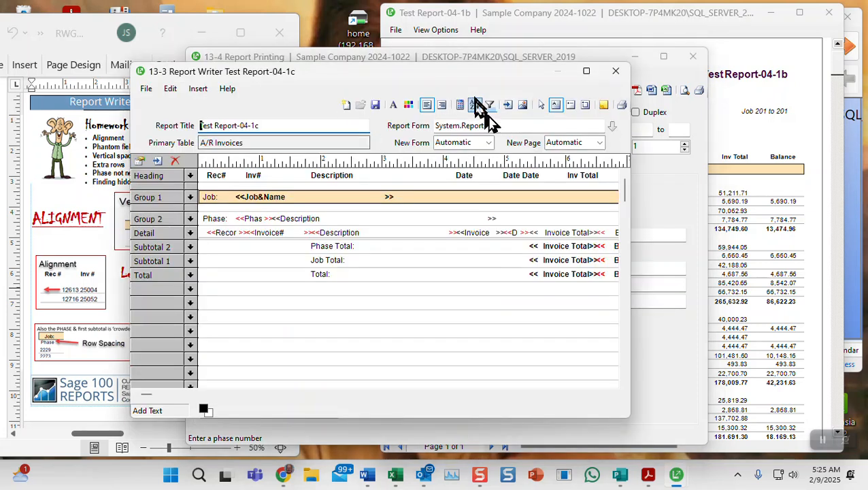
pyautogui.click(193, 218)
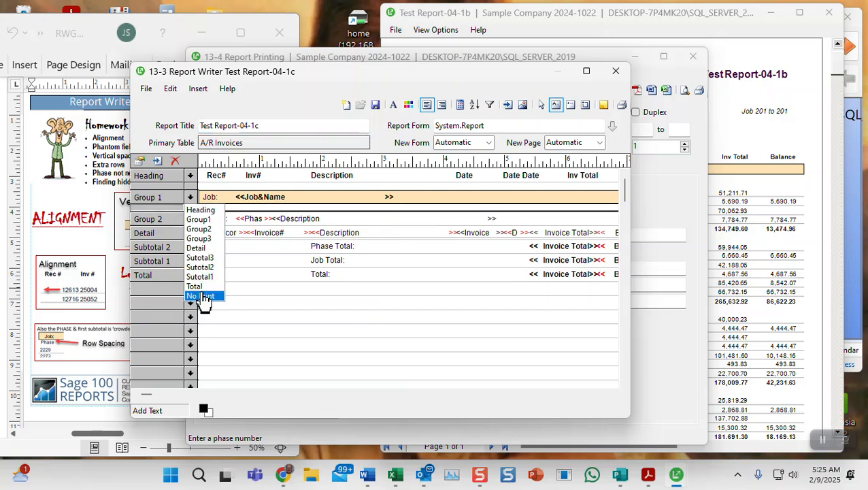
pyautogui.click(195, 222)
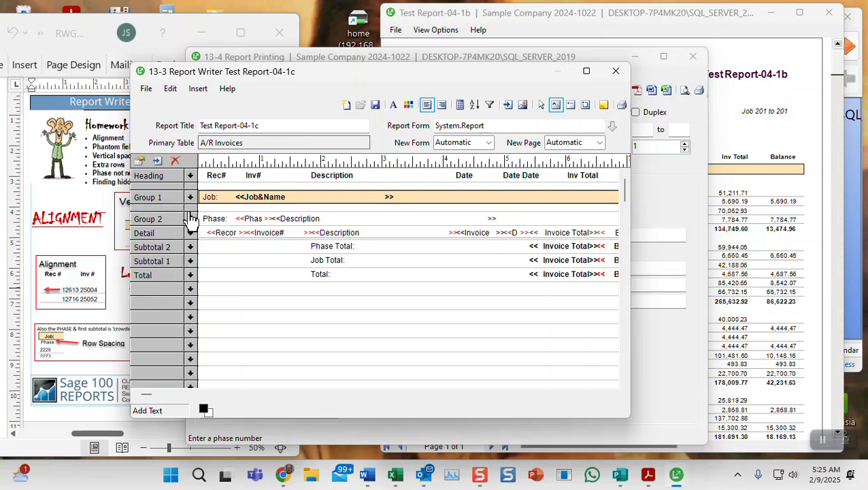
# Look at the height options for the spacer row between Group 1 and Group 2.
pyautogui.click(158, 209)
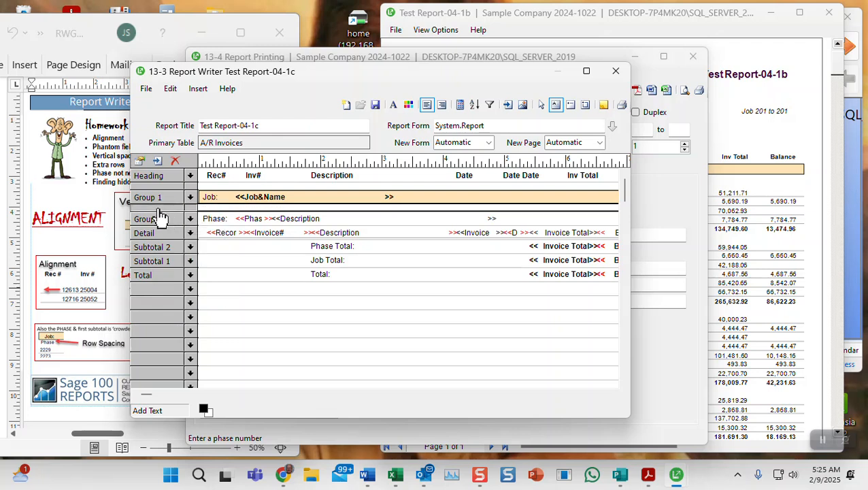
pyautogui.click(140, 163)
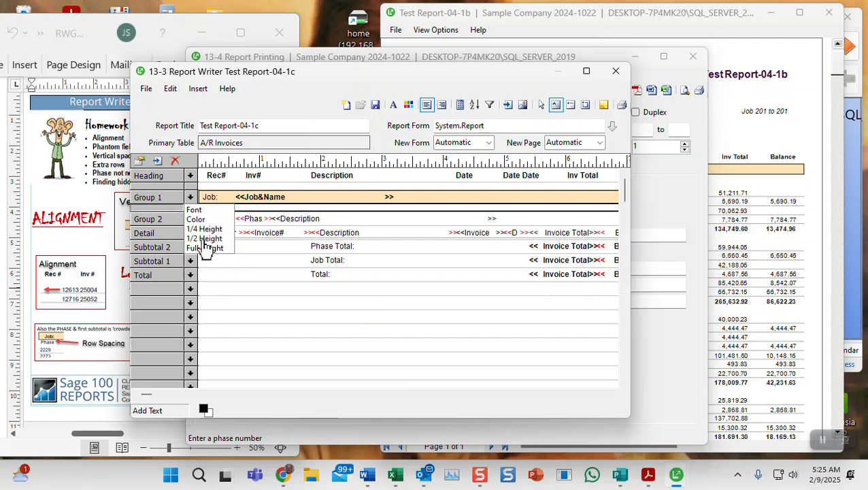
pyautogui.click(153, 210)
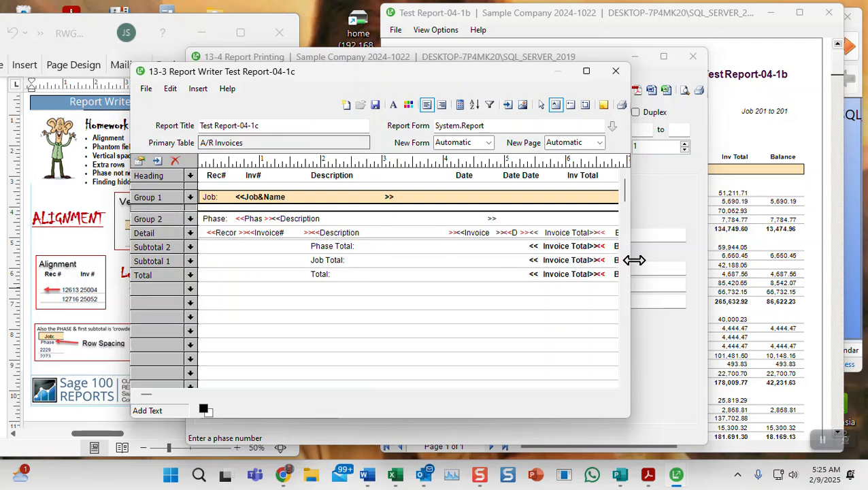
# Widen the report layout to include the Balance column and review the homework questions page for the remaining issues.
pyautogui.moveTo(634, 260); pyautogui.dragTo(740, 259)
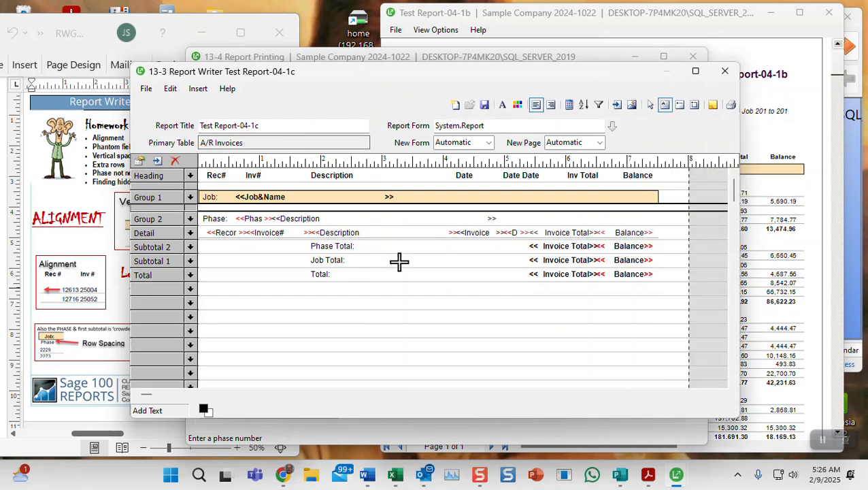
pyautogui.click(73, 238)
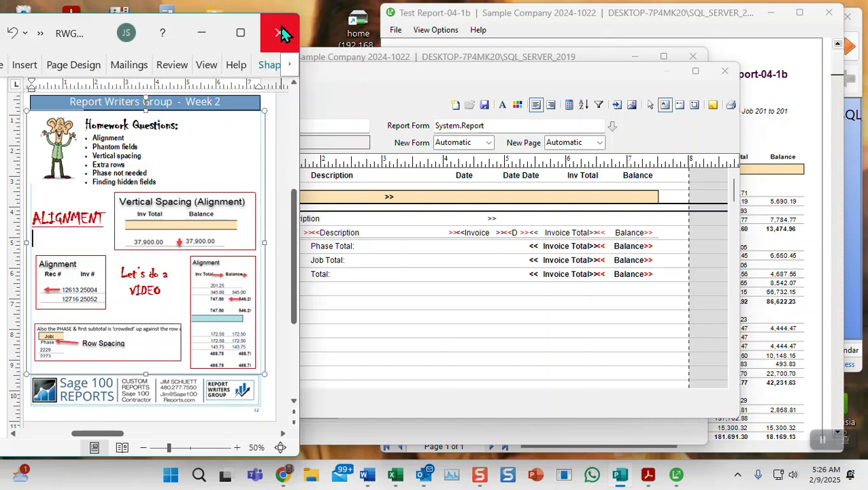
pyautogui.click(397, 347)
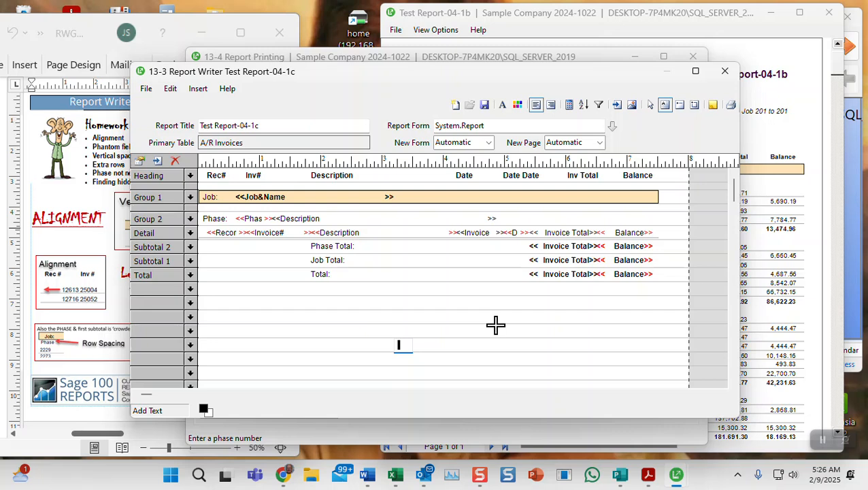
pyautogui.click(90, 198)
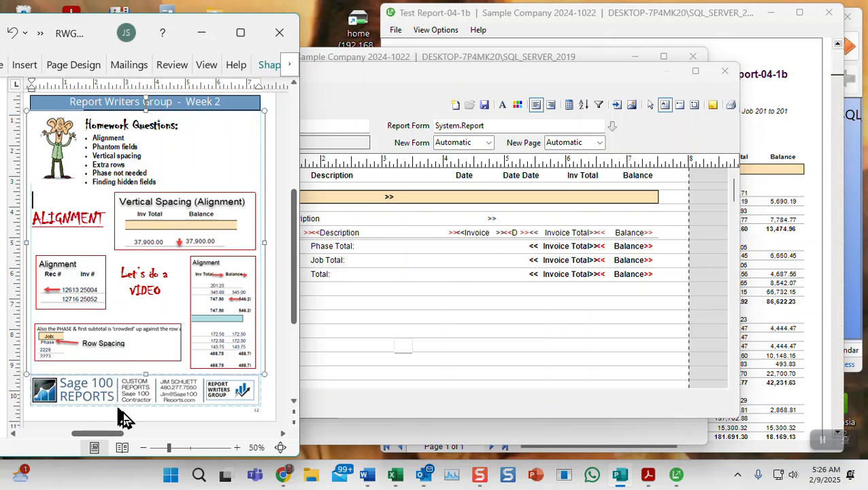
# Switch to Snagit Editor, examine the Phantom Fields capture and the other recent captures, and minimize the editor.
pyautogui.click(506, 478)
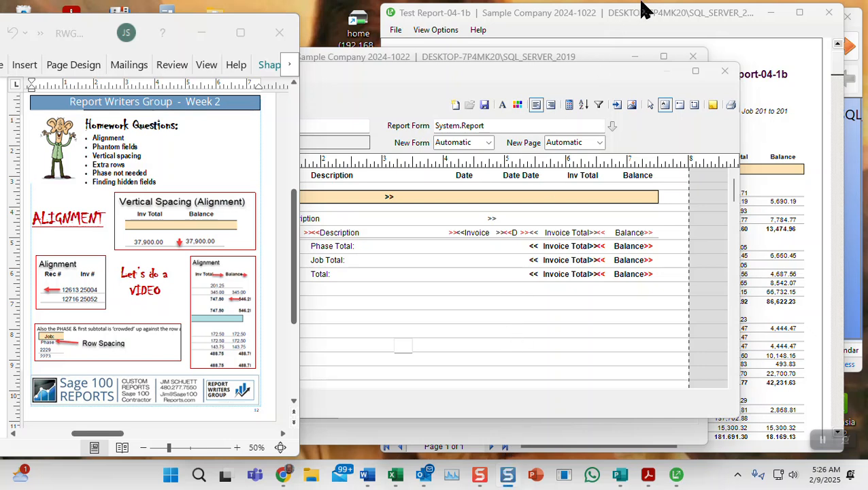
pyautogui.moveTo(509, 476)
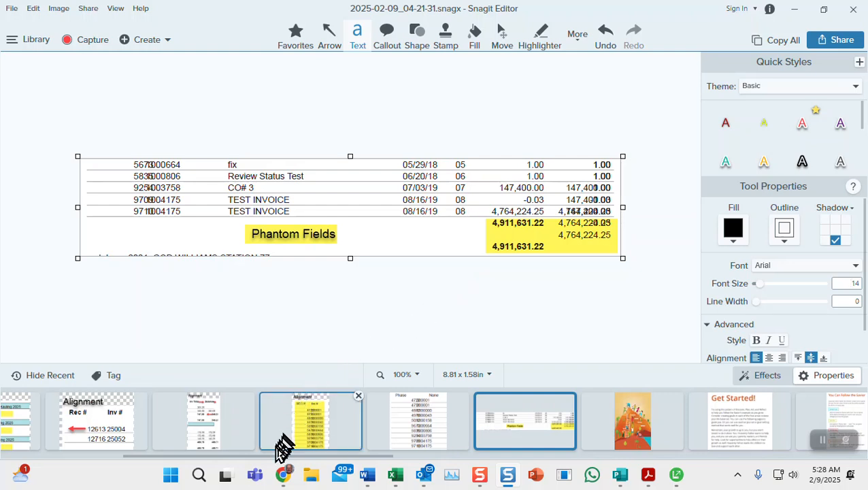
pyautogui.moveTo(359, 456); pyautogui.dragTo(218, 456)
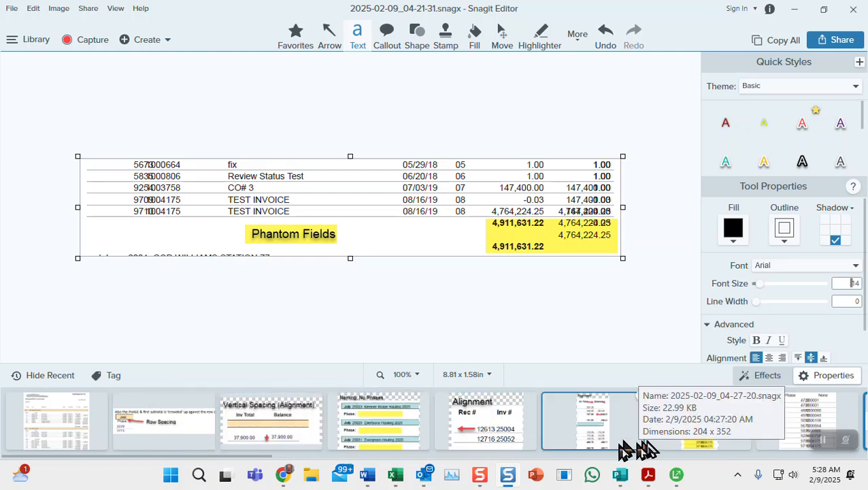
pyautogui.click(794, 11)
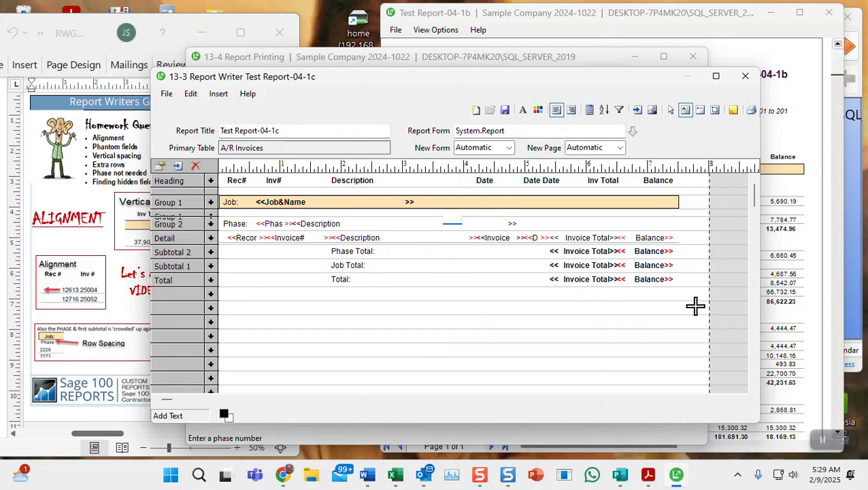
# Select the fields from Group 2 down to Total together and look at their shared properties without changing them.
pyautogui.click(670, 112)
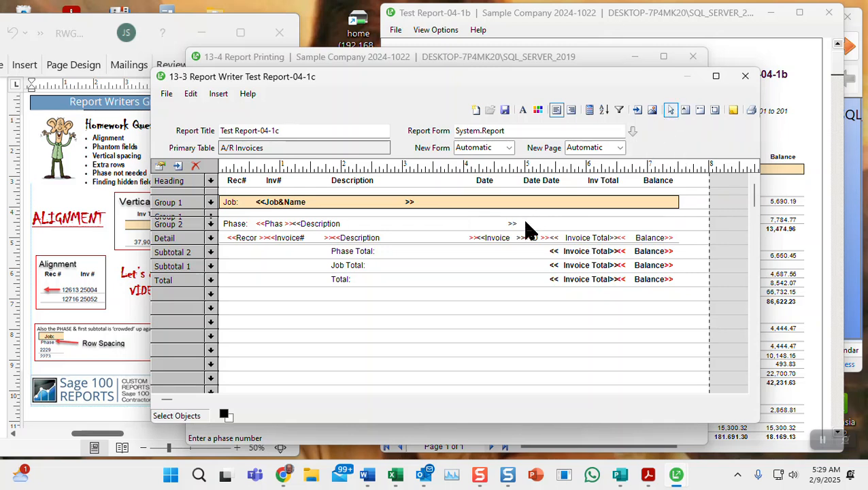
pyautogui.moveTo(526, 225); pyautogui.dragTo(687, 313)
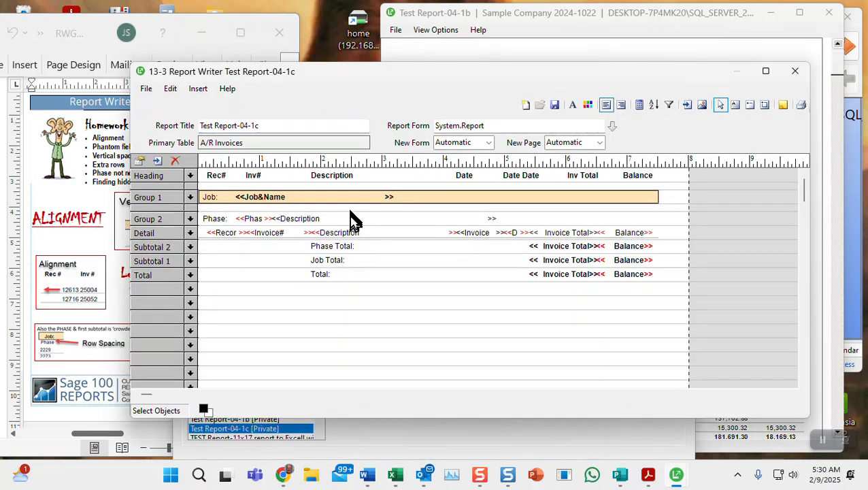
pyautogui.moveTo(349, 210); pyautogui.dragTo(682, 297)
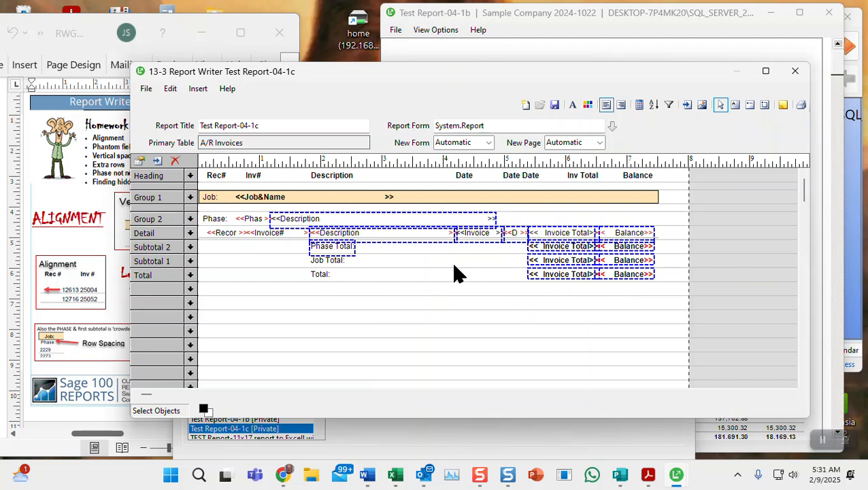
pyautogui.rightClick(513, 237)
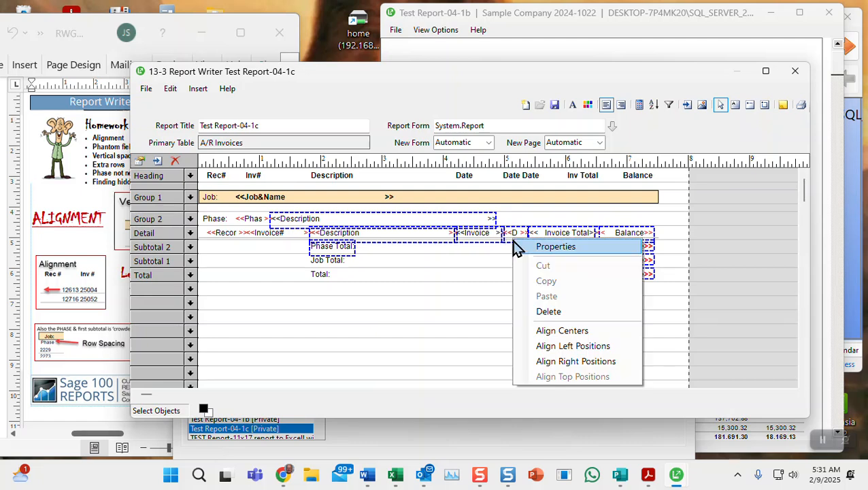
pyautogui.click(545, 248)
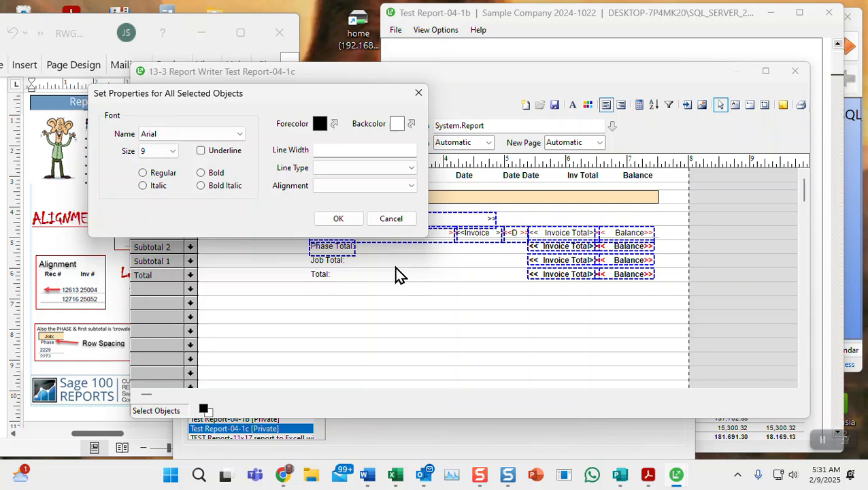
pyautogui.click(391, 221)
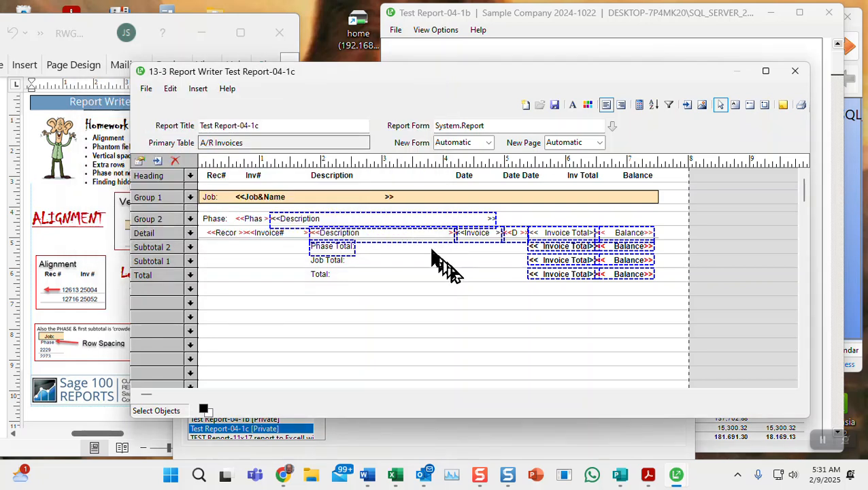
pyautogui.click(462, 270)
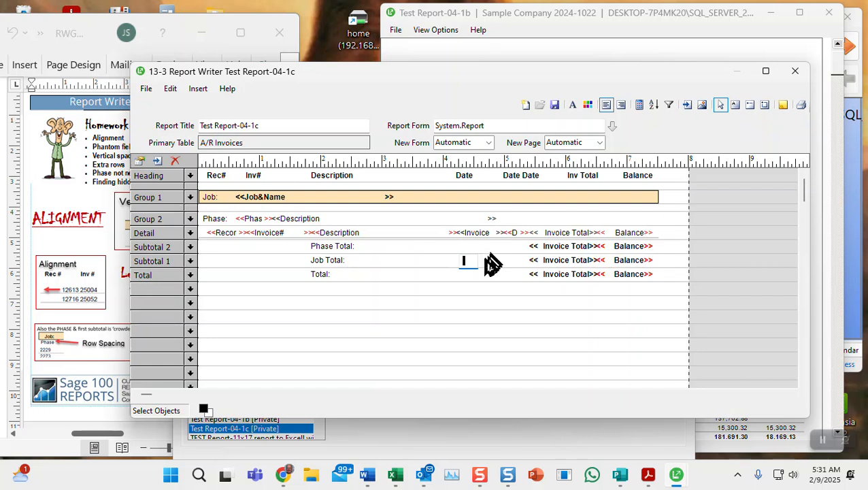
# Inspect the object properties of the Due Date field in the Detail row and leave them unchanged.
pyautogui.rightClick(514, 232)
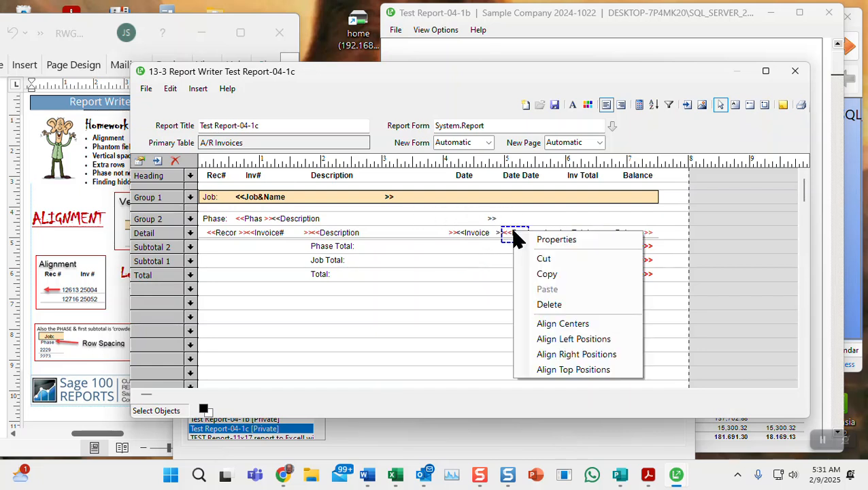
pyautogui.click(556, 239)
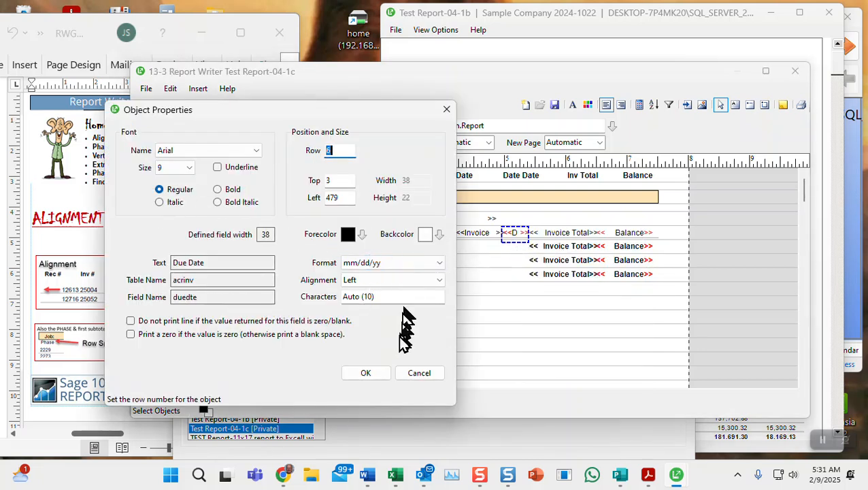
pyautogui.click(410, 374)
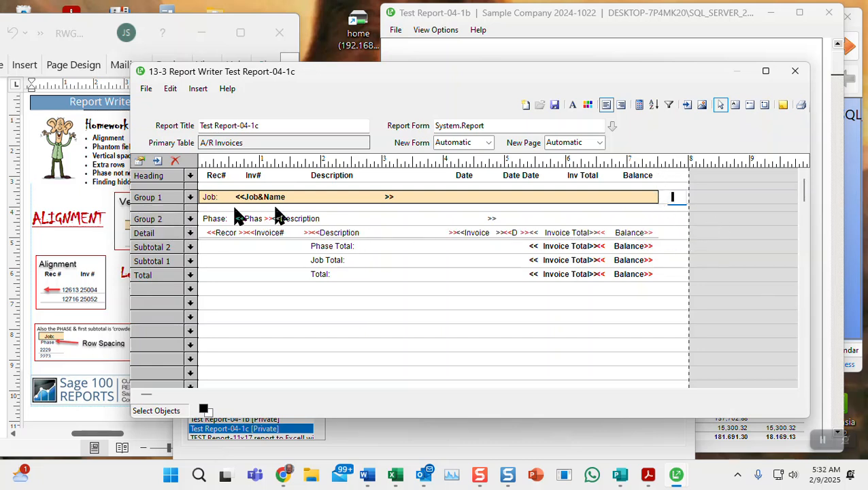
# Add the text labels G1, G2, D, S2, S1 and T beside the Balance column in their matching report rows.
pyautogui.write('G')
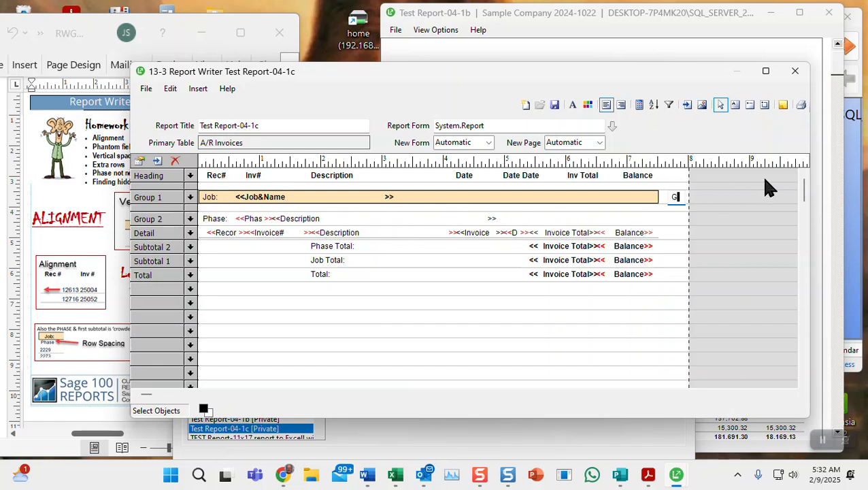
pyautogui.write('1')
pyautogui.click(669, 224)
pyautogui.write('G2')
pyautogui.click(672, 247)
pyautogui.write('S2')
pyautogui.click(672, 275)
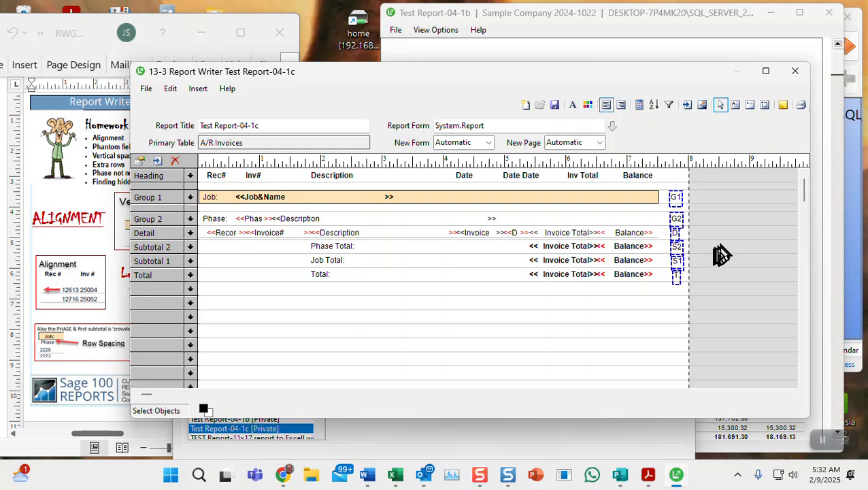
# Align the text of the six row-code labels to the right and align their right positions.
pyautogui.click(622, 105)
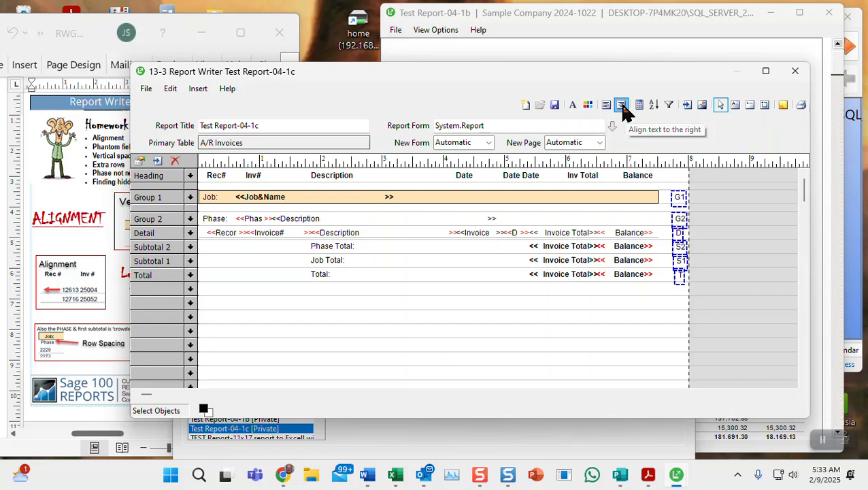
pyautogui.rightClick(679, 199)
pyautogui.click(675, 196)
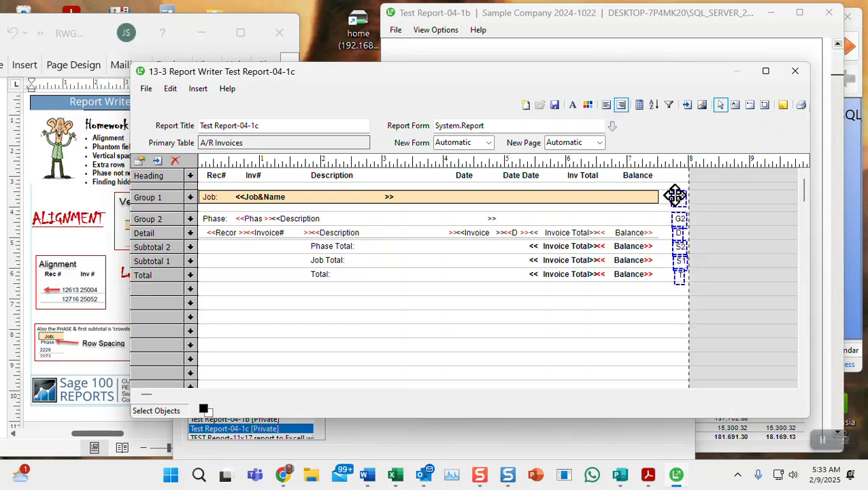
pyautogui.rightClick(679, 198)
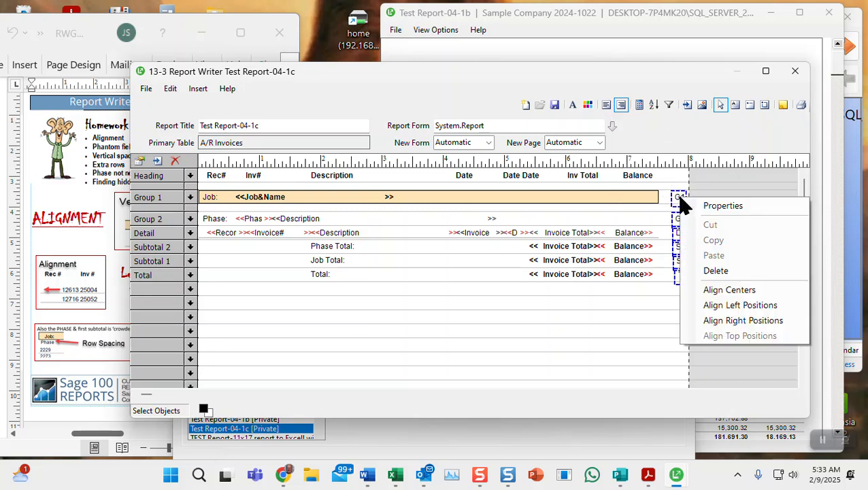
pyautogui.click(732, 321)
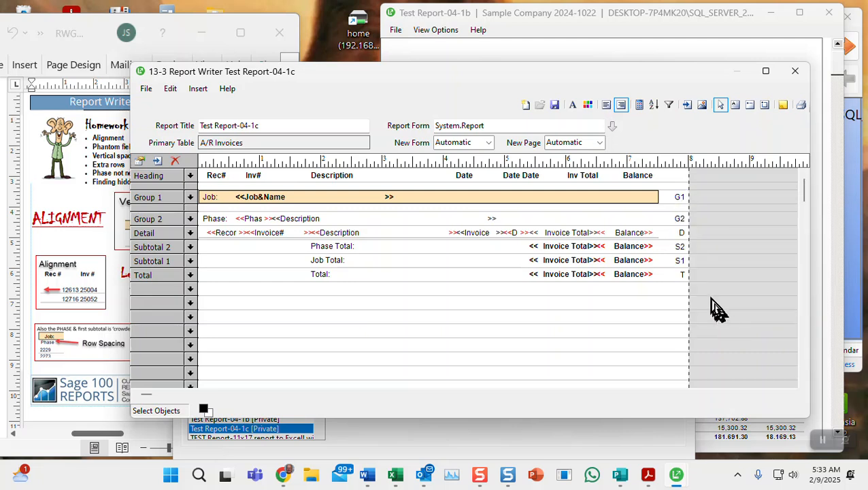
# Select all six row-code labels and nudge them left until they sit directly beside the Balance fields.
pyautogui.click(677, 197)
pyautogui.keyDown('ctrl'); pyautogui.click(679, 218); pyautogui.keyUp('ctrl')
pyautogui.keyDown('ctrl'); pyautogui.click(678, 232); pyautogui.keyUp('ctrl')
pyautogui.keyDown('ctrl'); pyautogui.click(678, 246); pyautogui.keyUp('ctrl')
pyautogui.keyDown('ctrl'); pyautogui.click(678, 259); pyautogui.keyUp('ctrl')
pyautogui.keyDown('ctrl'); pyautogui.click(679, 273); pyautogui.keyUp('ctrl')
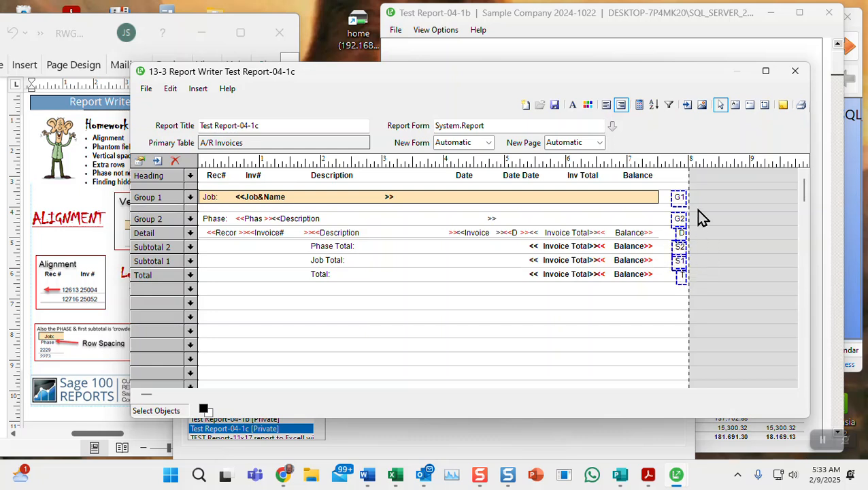
pyautogui.press('Left')
pyautogui.press('Left')
pyautogui.press('Left')
pyautogui.press('Left')
pyautogui.press('Left')
pyautogui.press('Left')
pyautogui.press('Left')
pyautogui.press('Left')
pyautogui.press('Left')
pyautogui.press('Left')
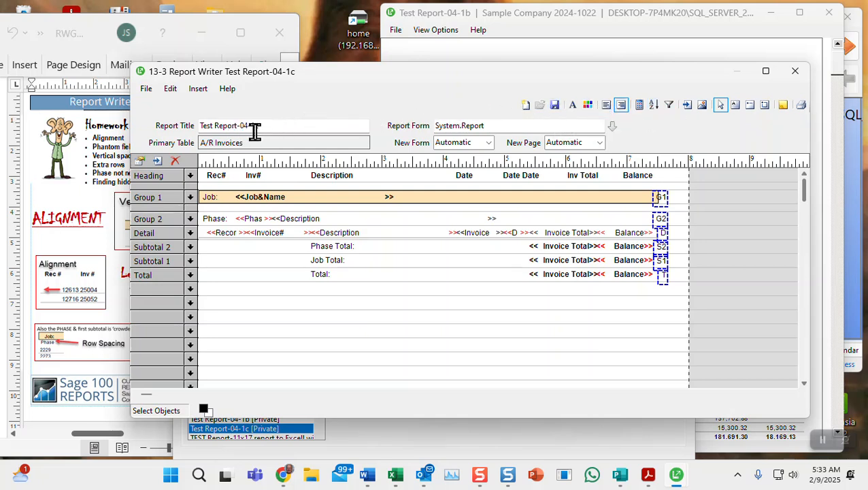
# Save the report layout and preview Test Report-04-1c to check the printed row codes, closing the preview.
pyautogui.click(555, 106)
pyautogui.click(497, 364)
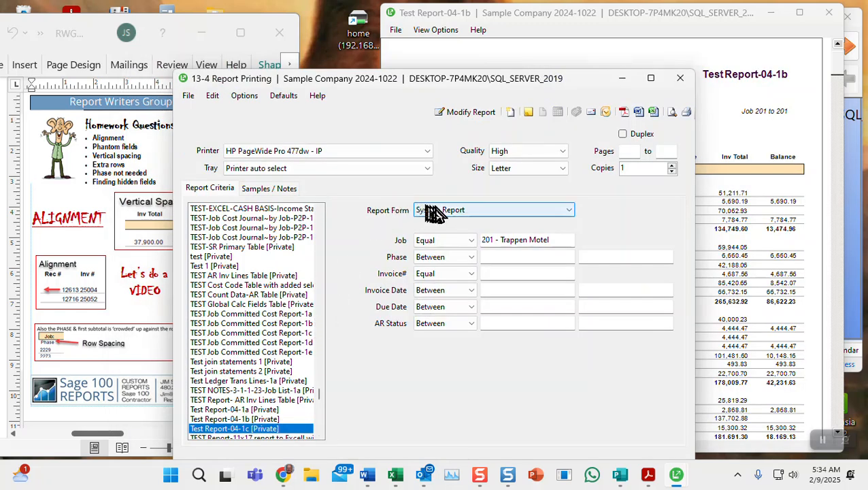
pyautogui.click(670, 112)
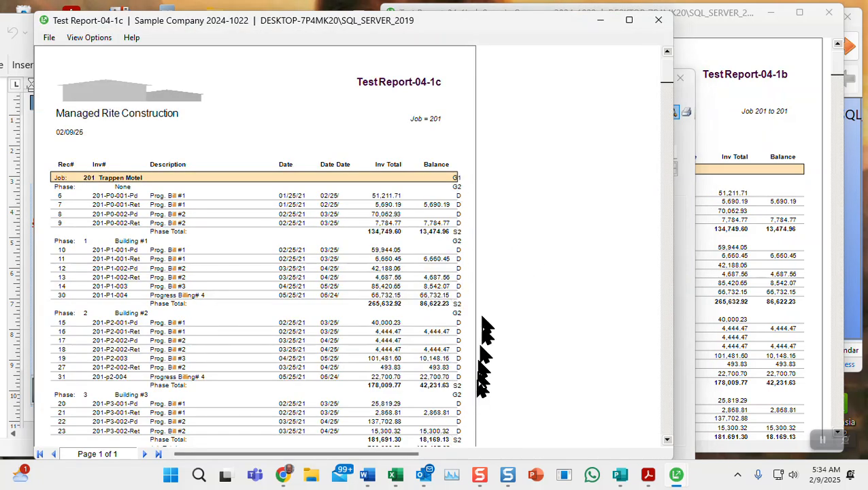
pyautogui.moveTo(515, 23); pyautogui.dragTo(584, 18)
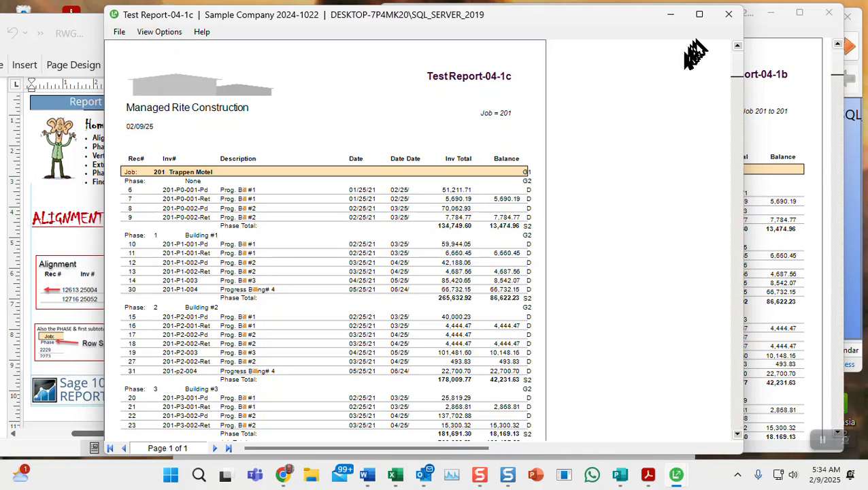
pyautogui.click(728, 14)
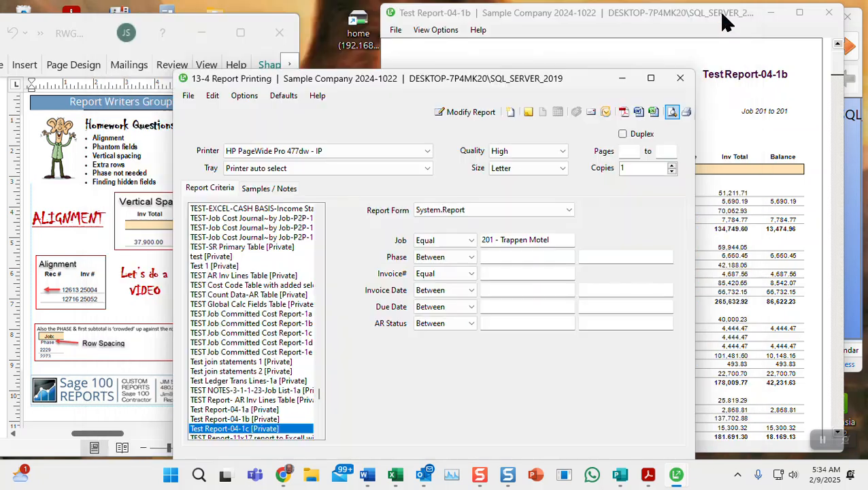
# Reopen Test Report-04-1c for modification and move the six row-code labels right, just past the 8-inch page margin.
pyautogui.click(460, 120)
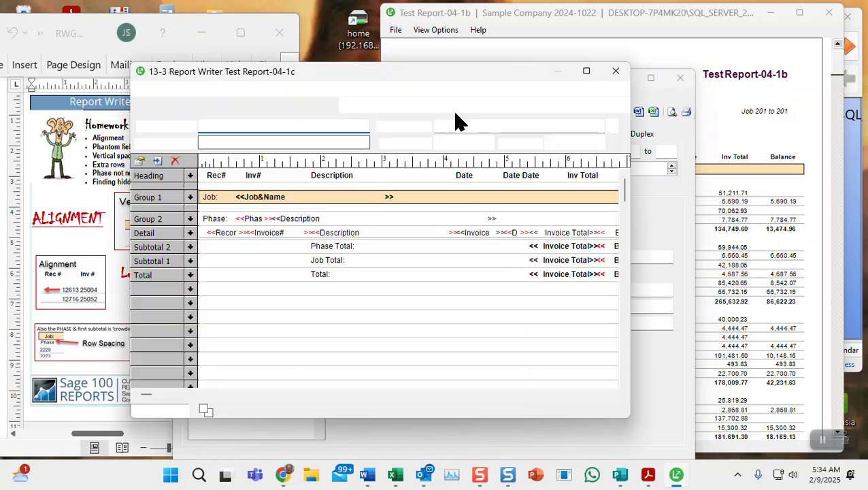
pyautogui.moveTo(632, 220); pyautogui.dragTo(761, 220)
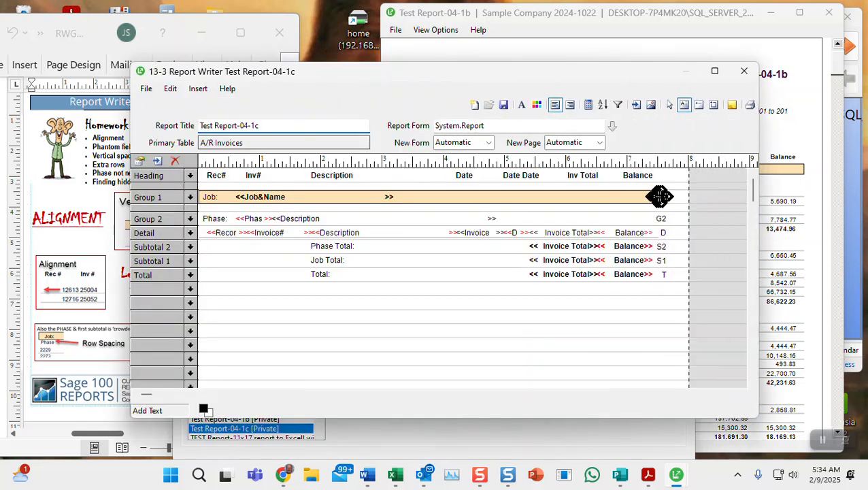
pyautogui.click(661, 197)
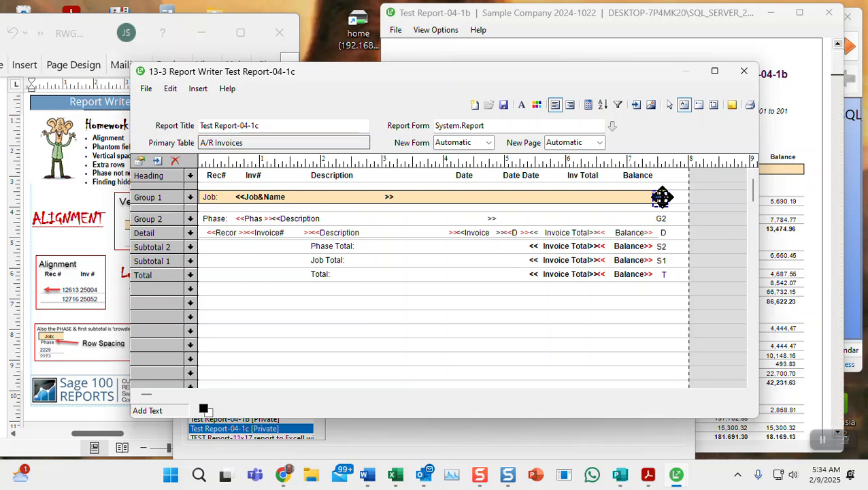
pyautogui.keyDown('ctrl'); pyautogui.click(662, 232); pyautogui.keyUp('ctrl')
pyautogui.click(664, 249)
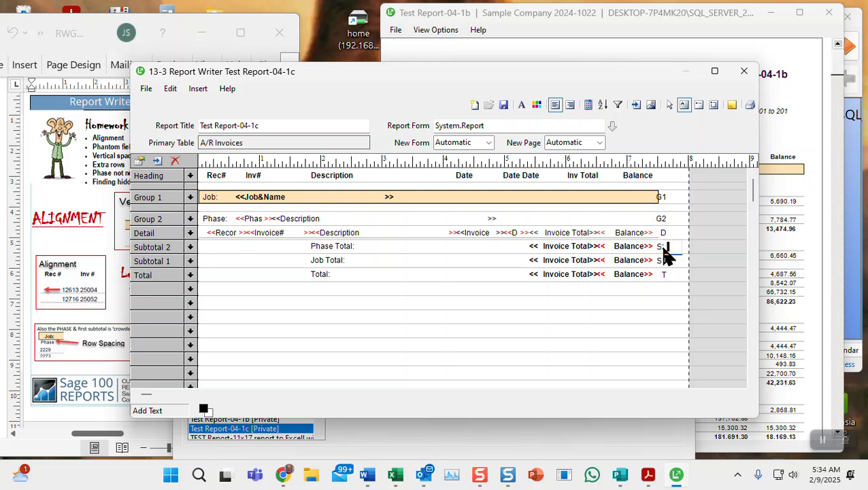
pyautogui.click(662, 196)
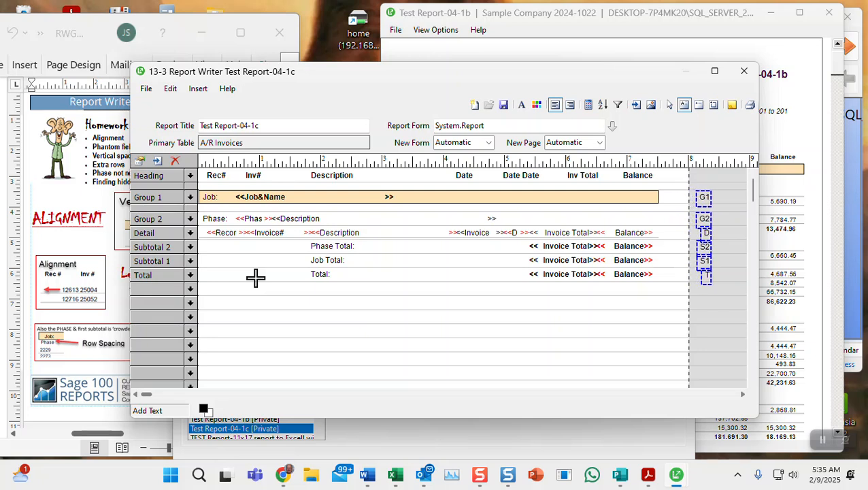
pyautogui.click(704, 311)
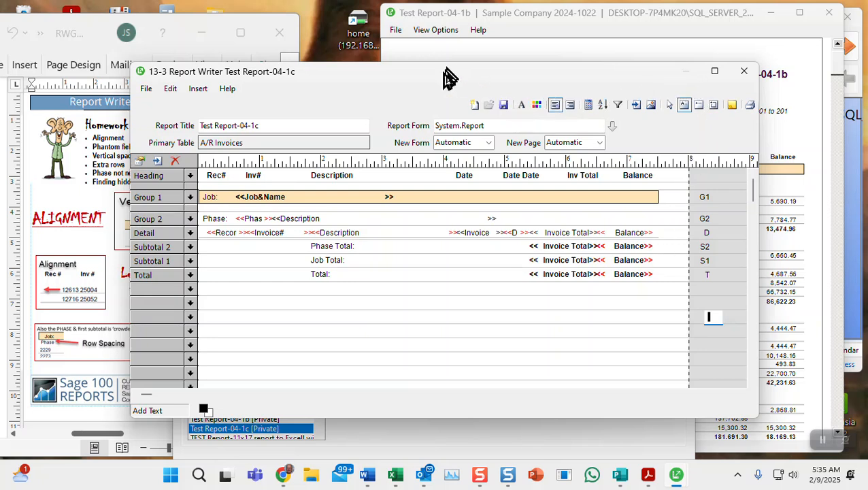
pyautogui.moveTo(446, 80); pyautogui.dragTo(512, 81)
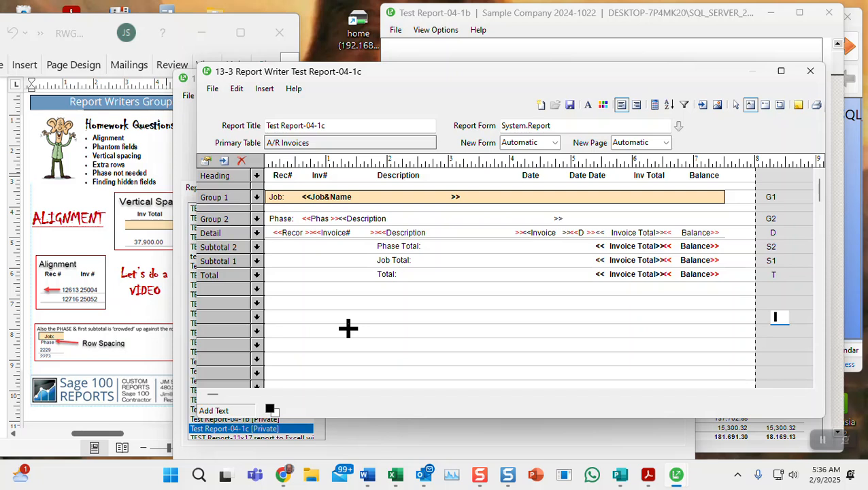
# Try setting the Phase row's type to No Print, and restore it to Group2.
pyautogui.click(257, 222)
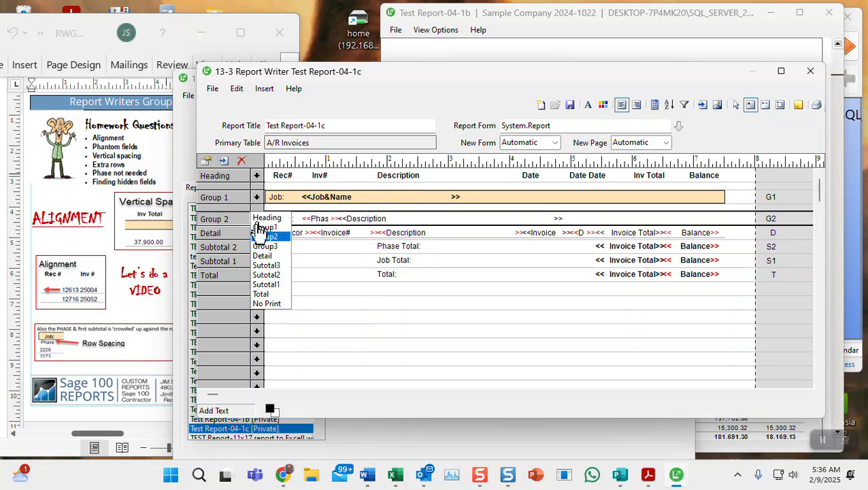
pyautogui.click(267, 304)
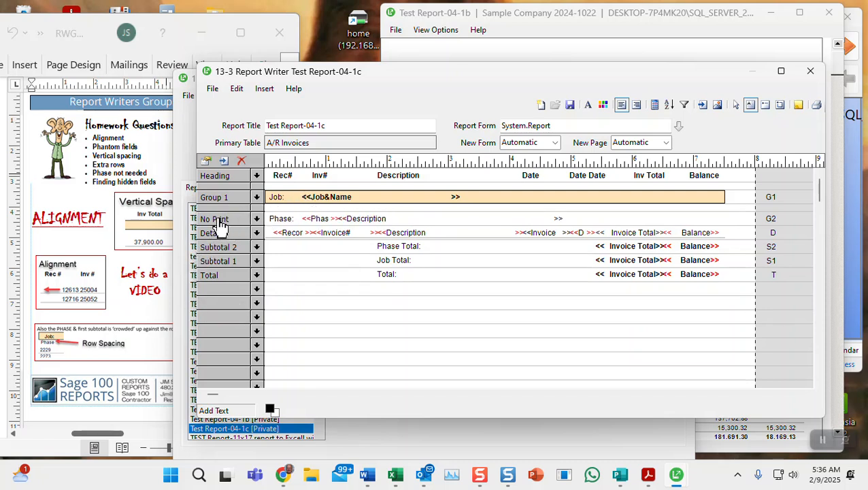
pyautogui.click(256, 220)
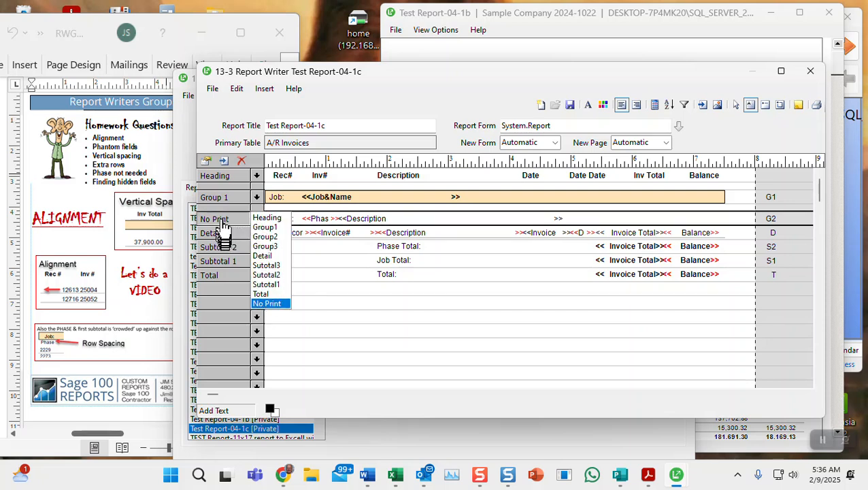
pyautogui.click(266, 236)
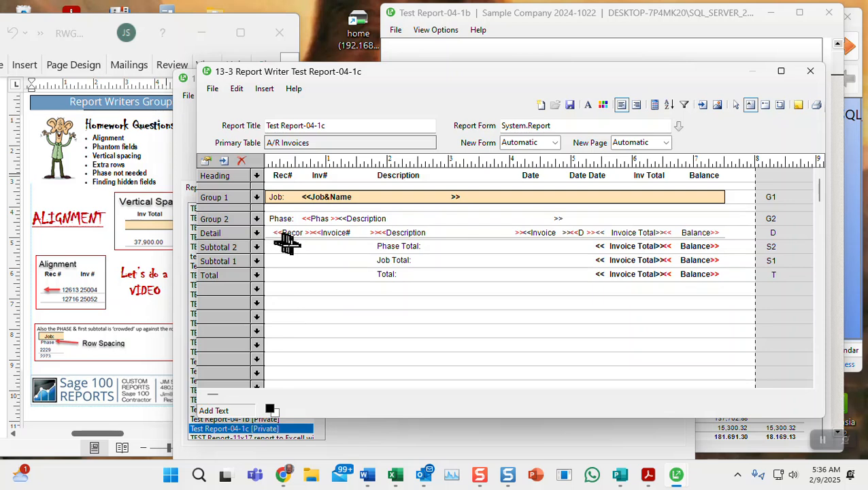